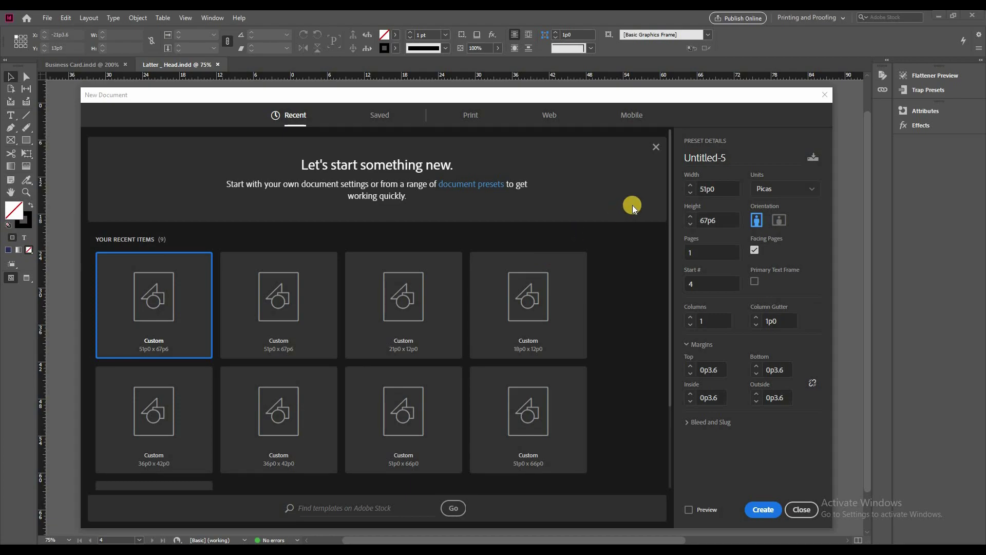
Step: Set the new document's units to Inches and bring up the size.jpg envelope spec image
{"action": "left_click", "coordinate": [804, 192]}
{"action": "left_click", "coordinate": [779, 241]}
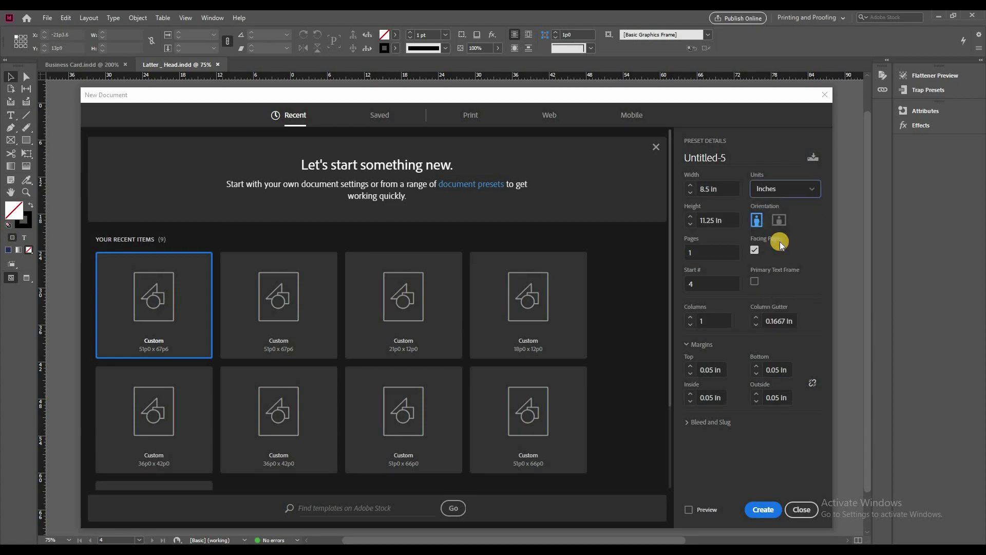
{"action": "left_click", "coordinate": [767, 145]}
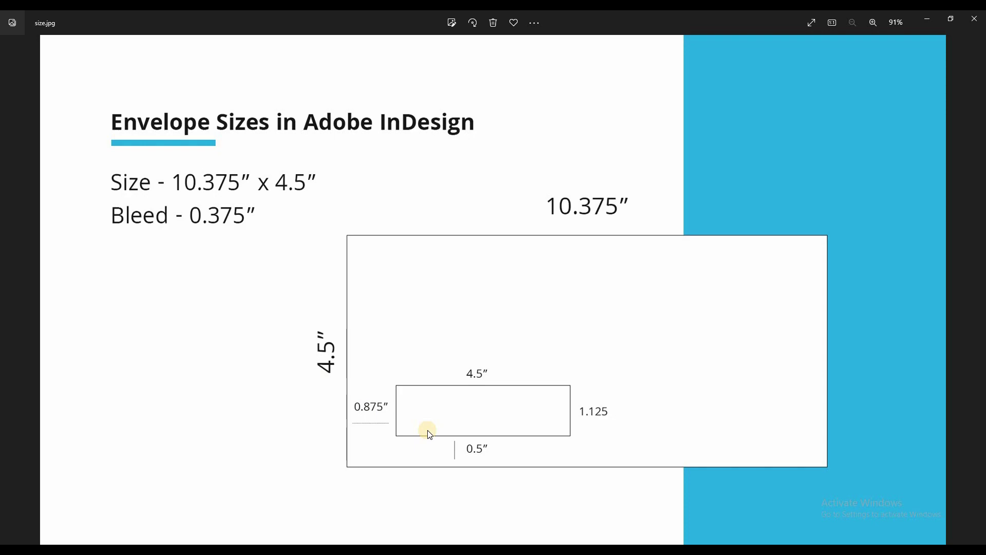
{"action": "scroll", "coordinate": [413, 432], "scroll_direction": "up", "scroll_amount": 2}
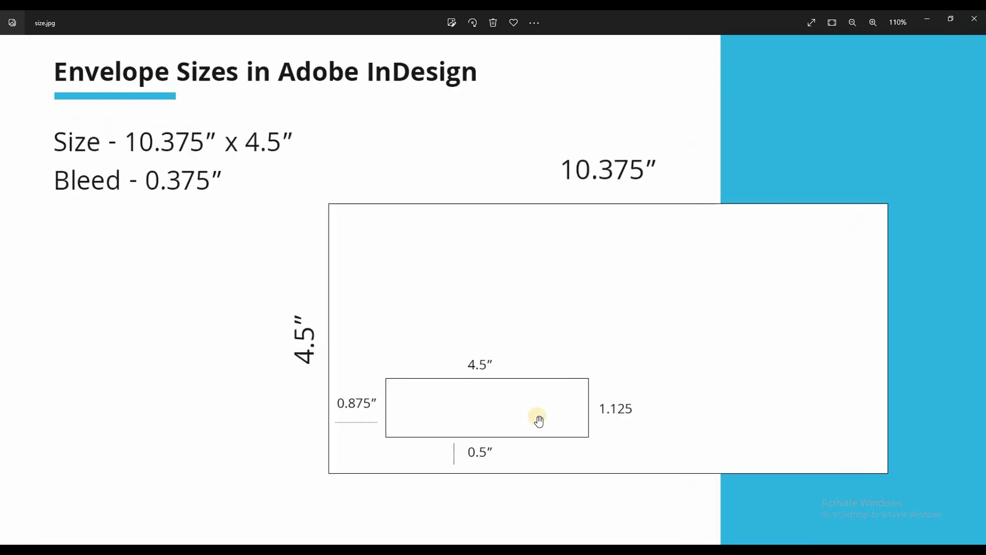
{"action": "scroll", "coordinate": [562, 359], "scroll_direction": "down", "scroll_amount": 1}
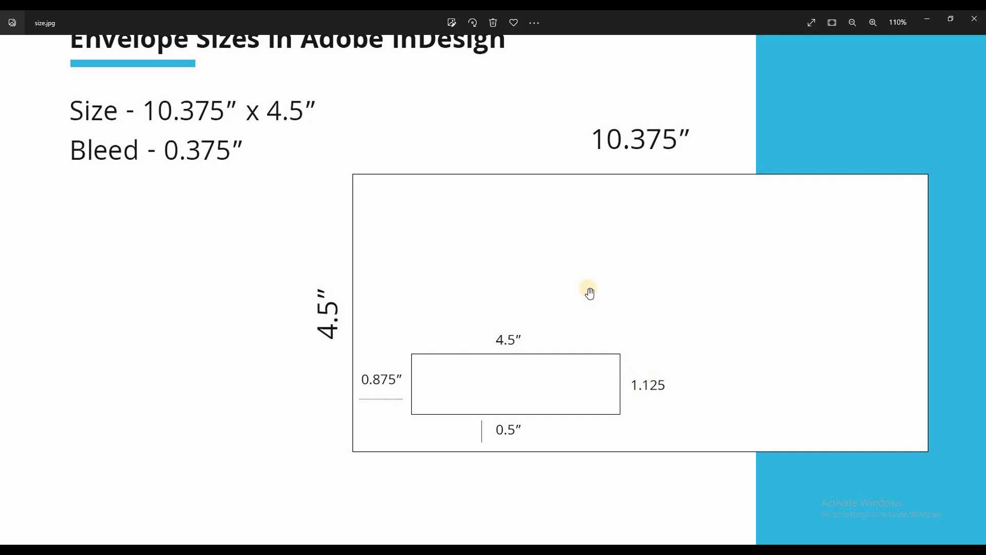
{"action": "scroll", "coordinate": [589, 293], "scroll_direction": "down", "scroll_amount": 1}
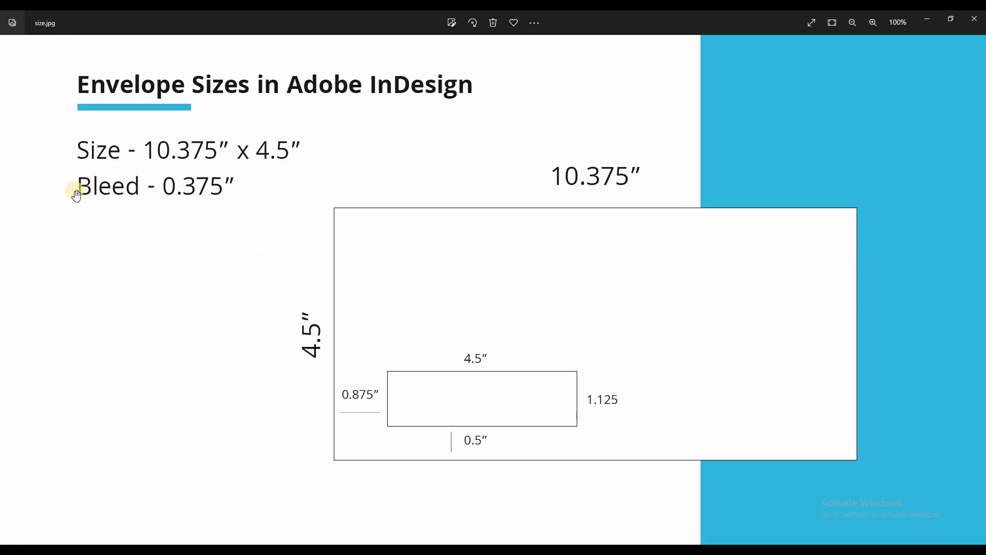
{"action": "scroll", "coordinate": [76, 195], "scroll_direction": "up", "scroll_amount": 1}
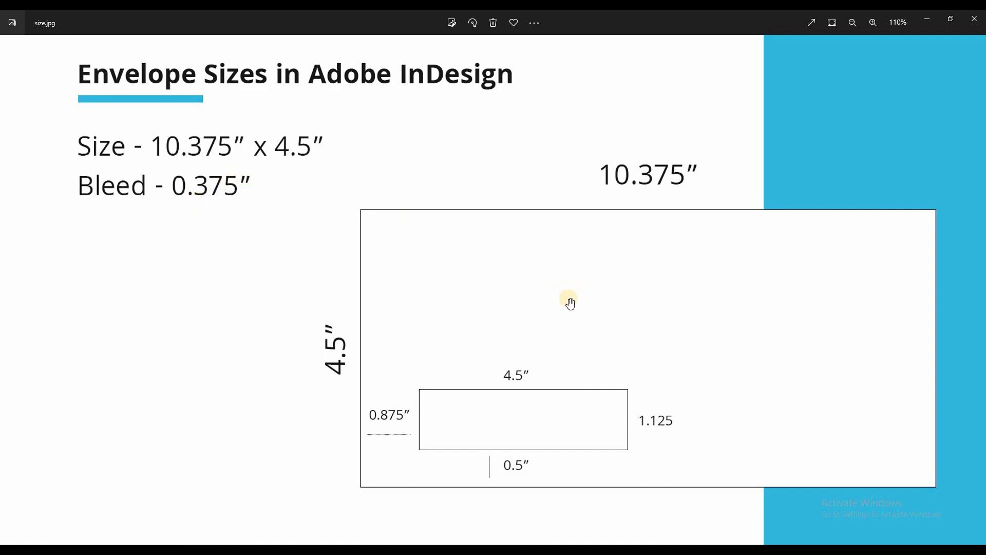
{"action": "scroll", "coordinate": [570, 294], "scroll_direction": "down", "scroll_amount": 1}
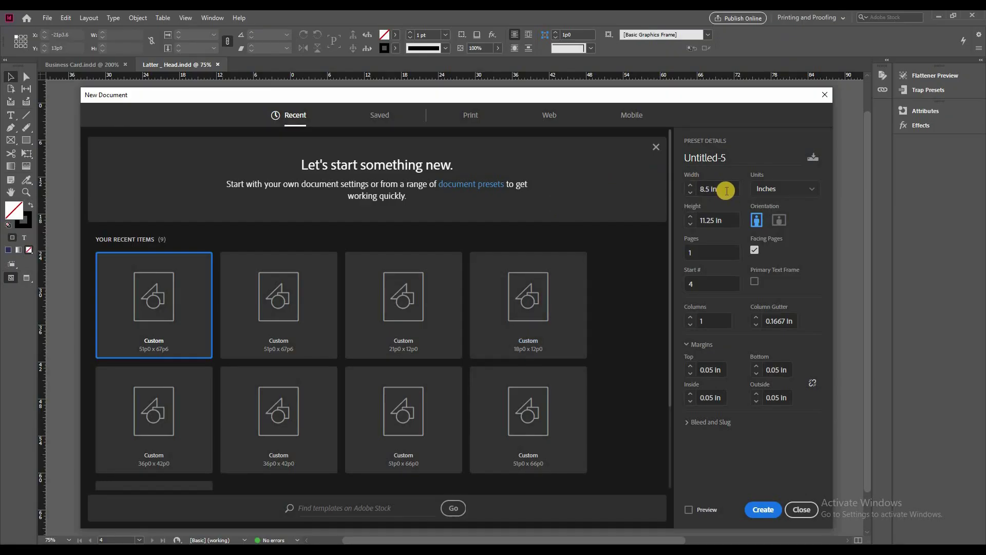
Step: Make the pages 10.375 × 4.5 in, landscape orientation, with 2 pages
{"action": "double_click", "coordinate": [726, 190]}
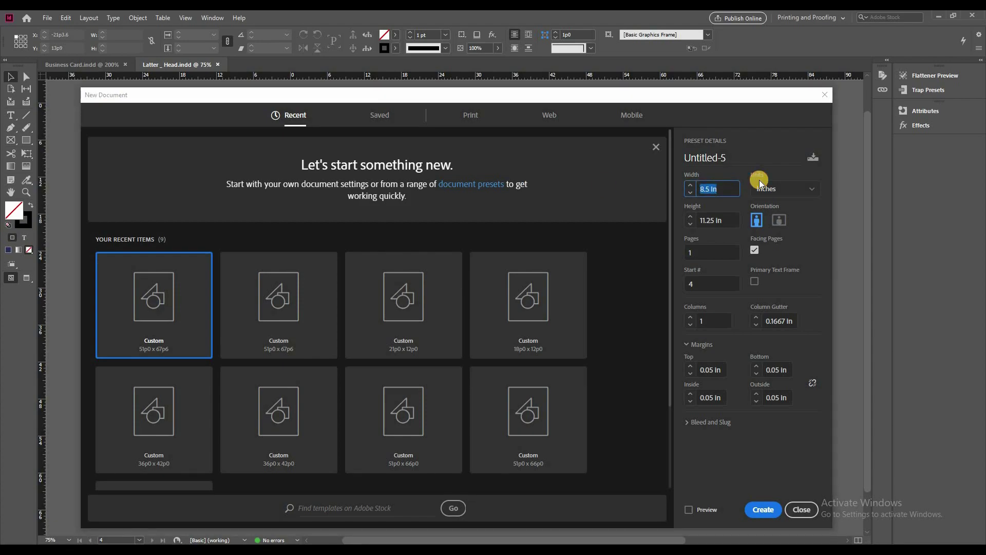
{"action": "type", "text": "10."}
{"action": "type", "text": "375"}
{"action": "key", "text": "Tab"}
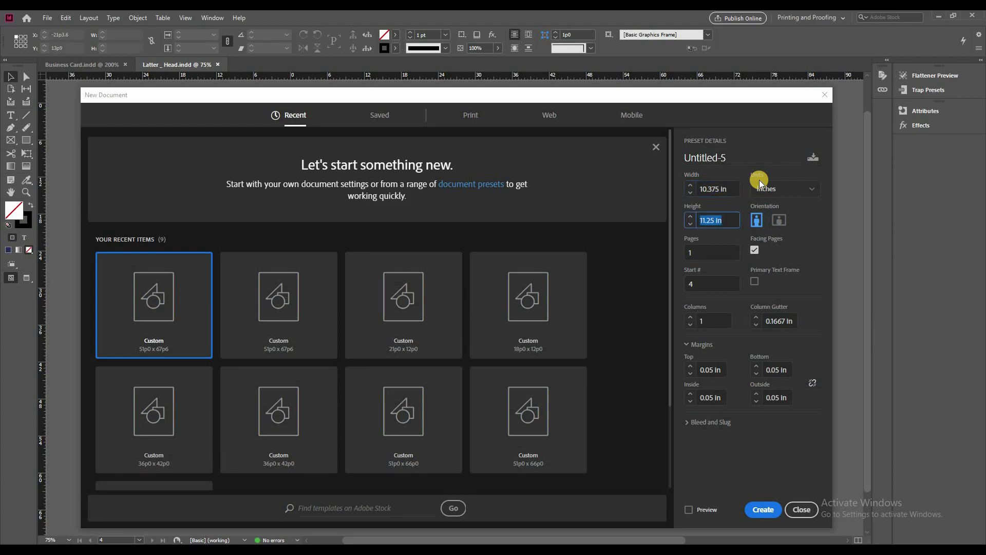
{"action": "type", "text": "4.5"}
{"action": "left_click", "coordinate": [810, 219]}
{"action": "left_click", "coordinate": [628, 254]}
{"action": "key", "text": "Tab"}
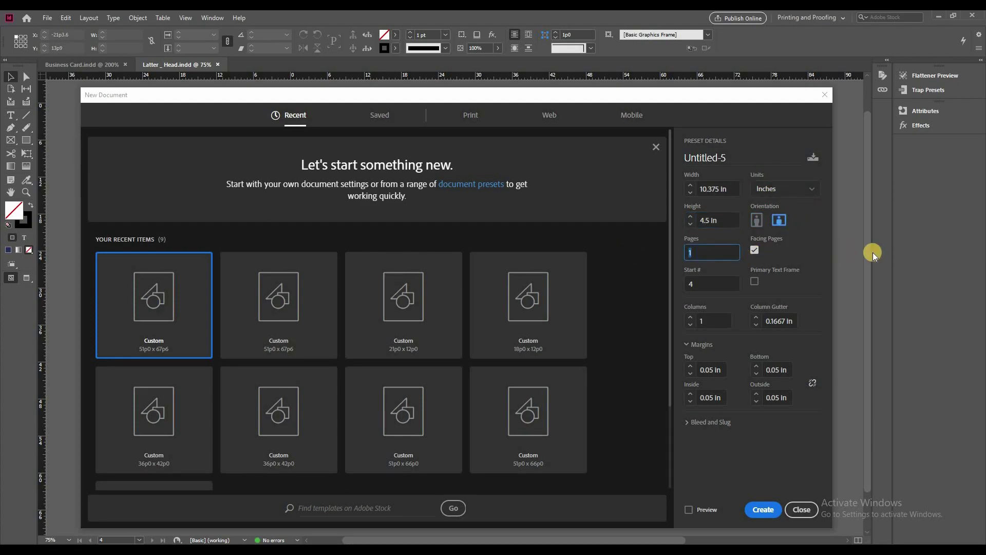
{"action": "type", "text": "2"}
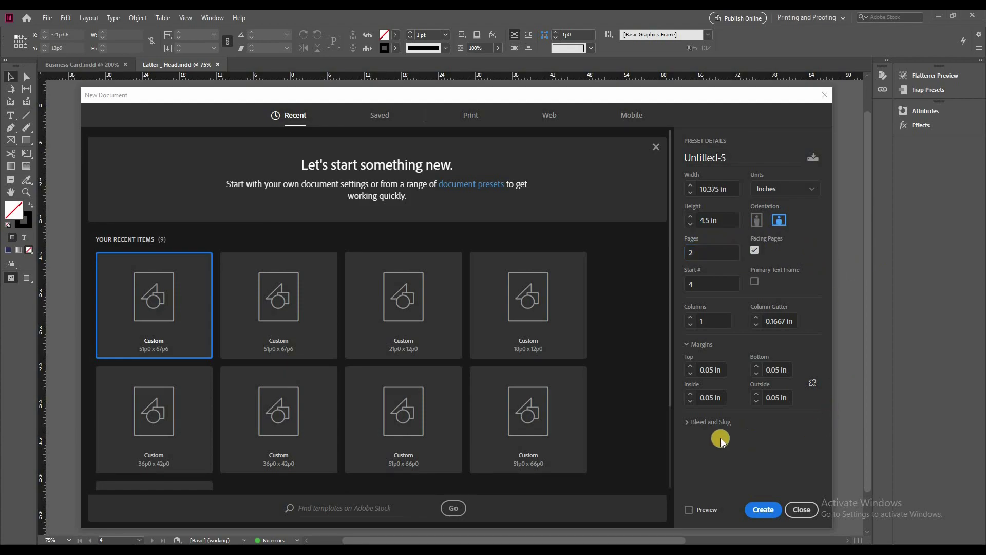
Step: Set a linked 0.375 in bleed on all four sides and create the document
{"action": "left_click", "coordinate": [718, 421]}
{"action": "left_click", "coordinate": [718, 385]}
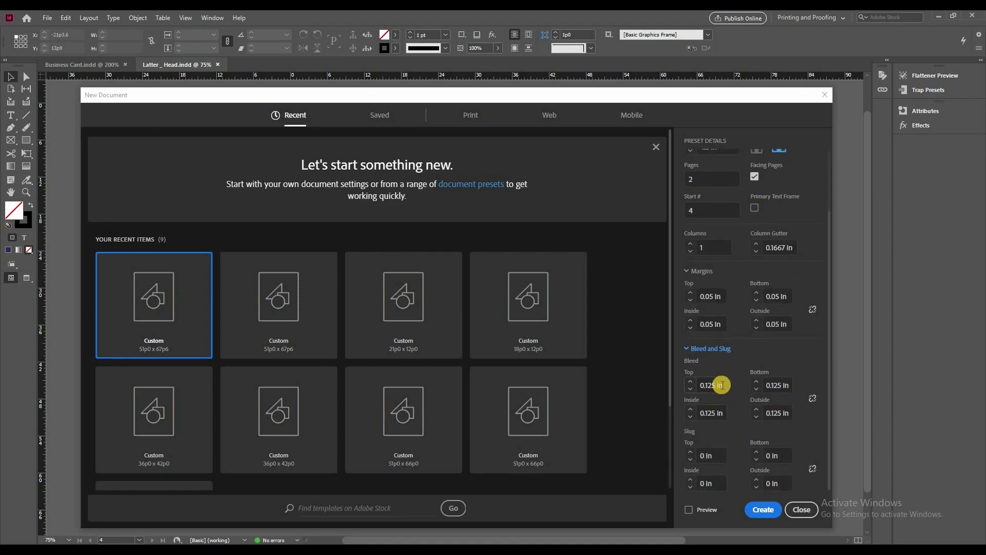
{"action": "key", "text": "ctrl+a"}
{"action": "type", "text": "0."}
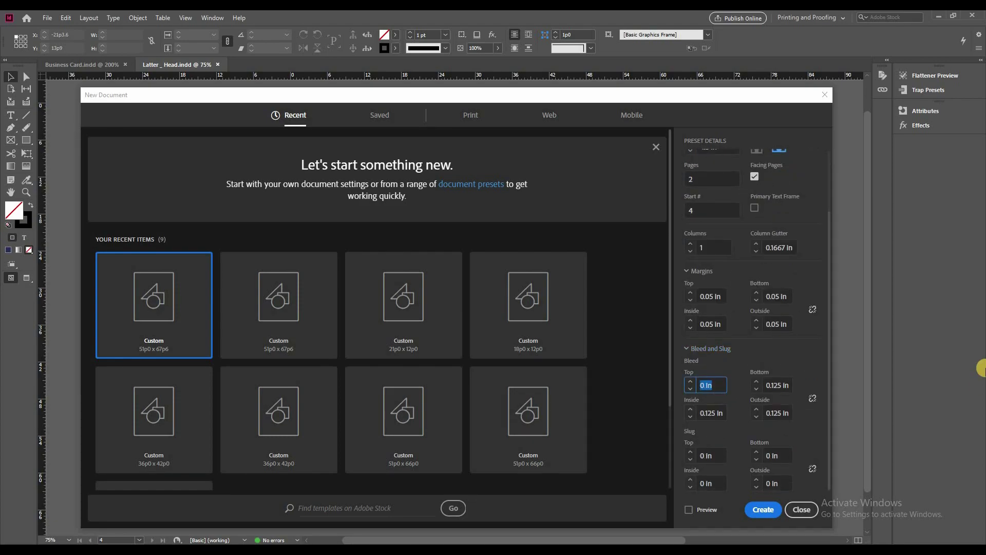
{"action": "type", "text": "3"}
{"action": "type", "text": "75"}
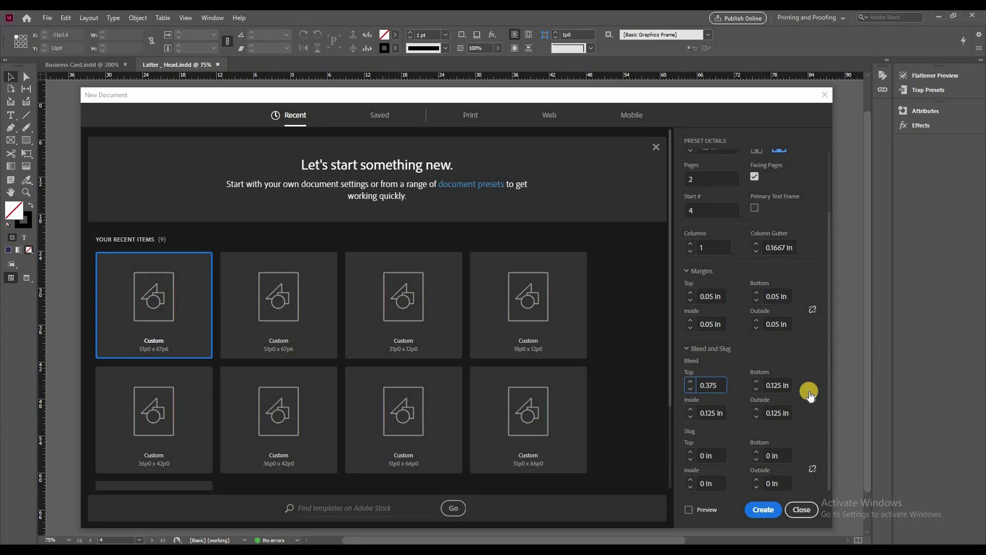
{"action": "left_click", "coordinate": [812, 398]}
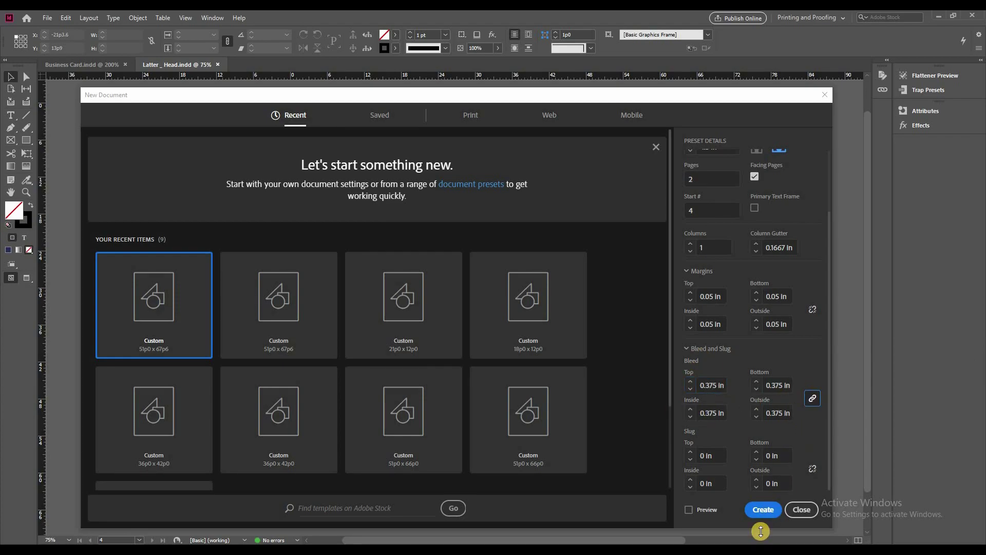
{"action": "left_click", "coordinate": [760, 508]}
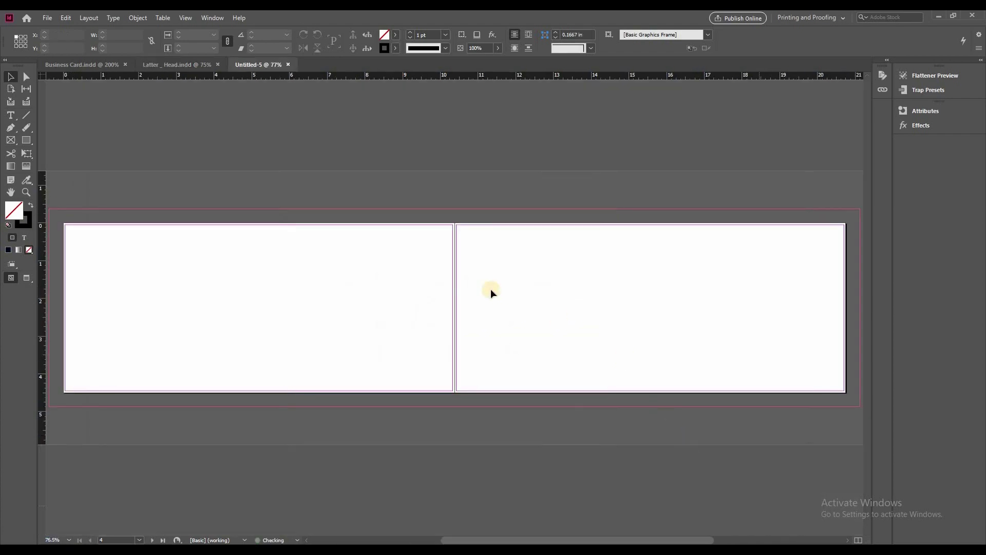
Step: Zoom the new spread in to 125% on the front page
{"action": "scroll", "coordinate": [334, 293], "scroll_direction": "left", "scroll_amount": 3}
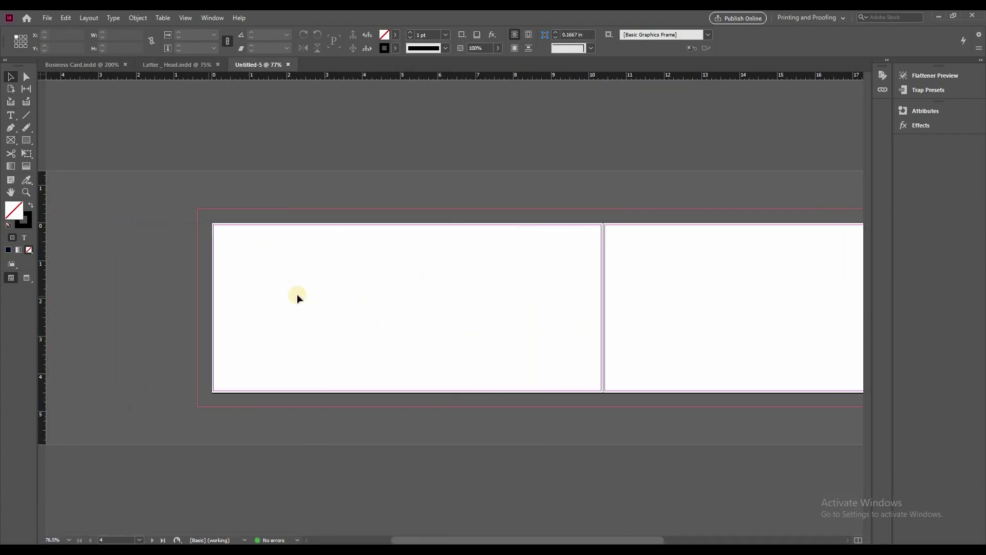
{"action": "key", "text": "ctrl+equal"}
{"action": "key", "text": "ctrl+equal"}
{"action": "key", "text": "ctrl+minus"}
{"action": "key", "text": "ctrl+minus"}
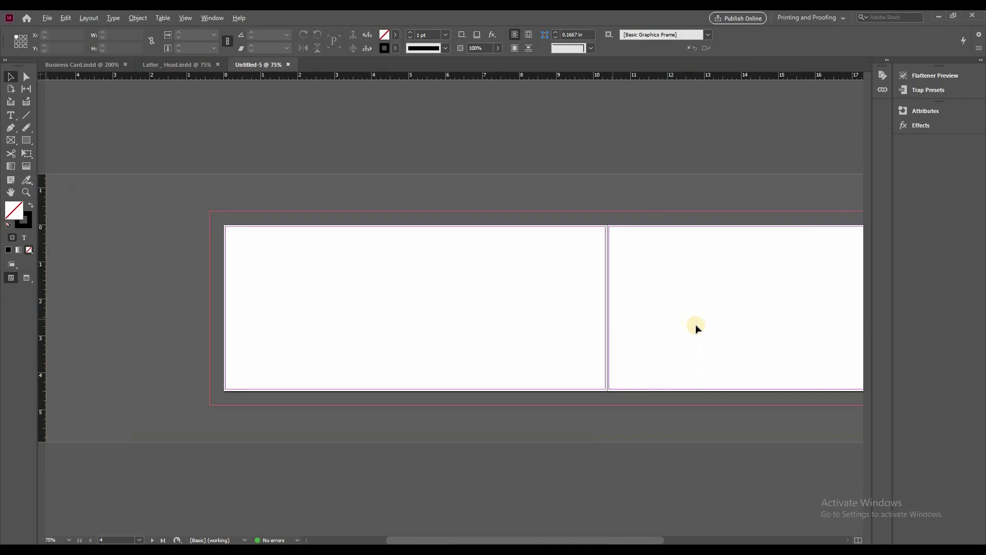
{"action": "mouse_move", "coordinate": [314, 306]}
{"action": "left_mouse_down"}
{"action": "mouse_move", "coordinate": [68, 305]}
{"action": "mouse_move", "coordinate": [322, 319]}
{"action": "left_mouse_up"}
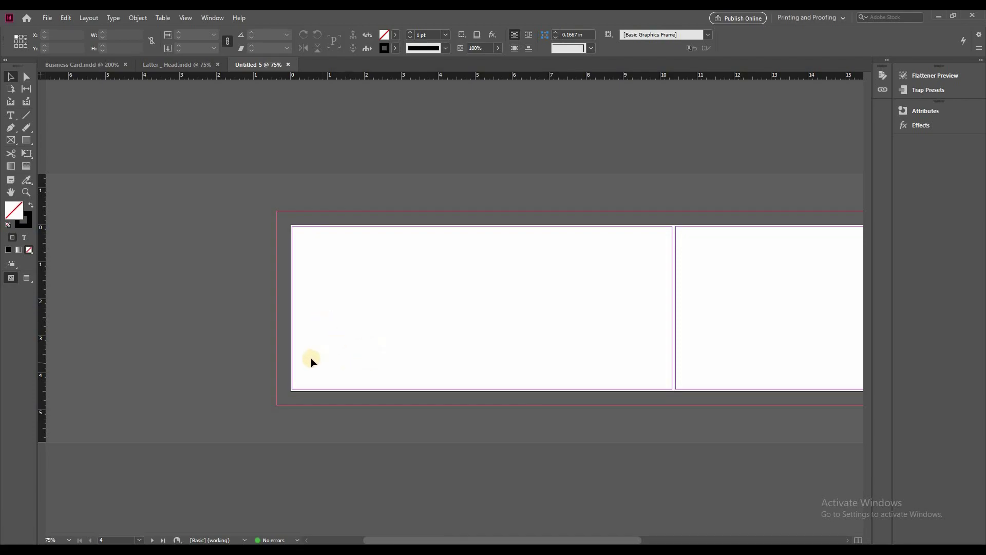
{"action": "key", "text": "ctrl+equal"}
{"action": "key", "text": "ctrl+equal"}
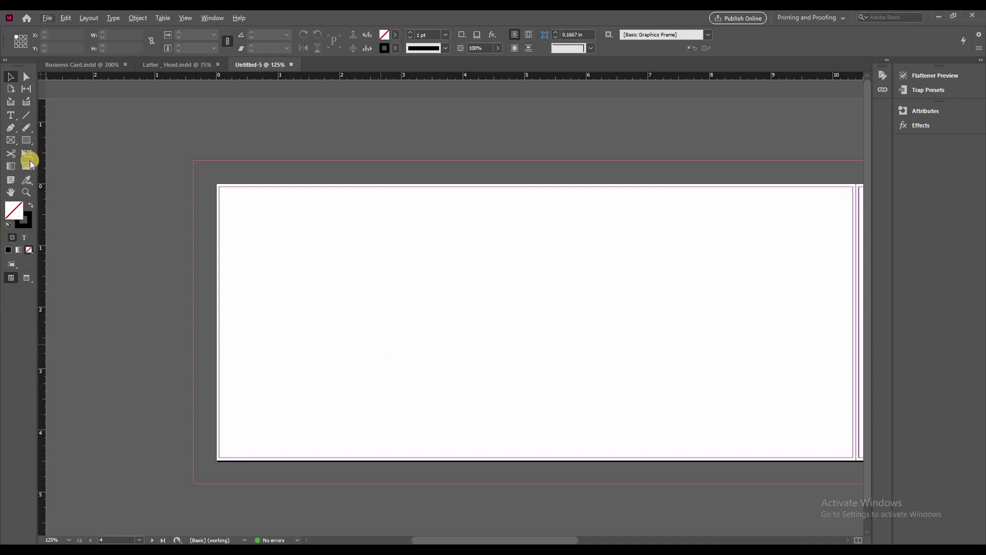
Step: Draw a 4.5 × 1.25 in rectangle frame on the front page
{"action": "left_click", "coordinate": [26, 139]}
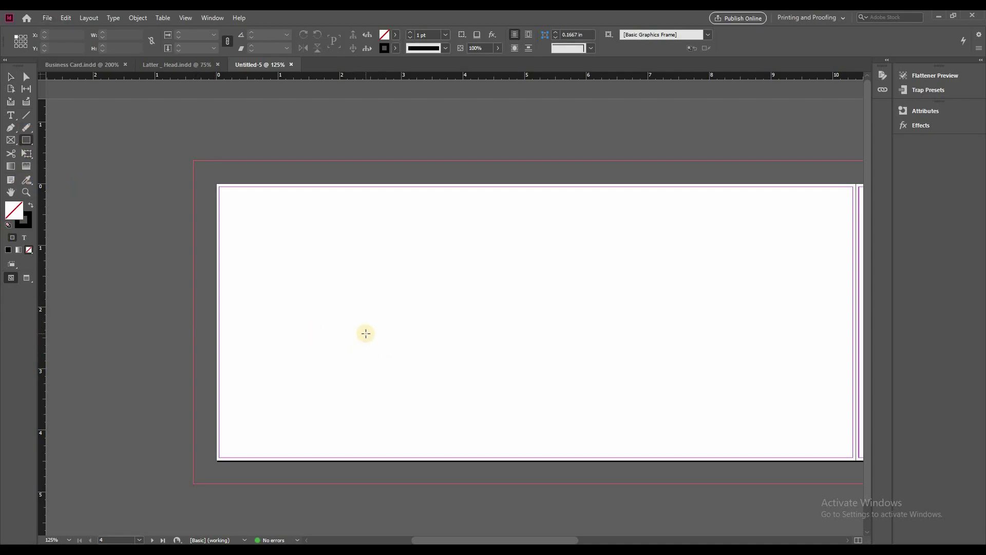
{"action": "left_click", "coordinate": [366, 334]}
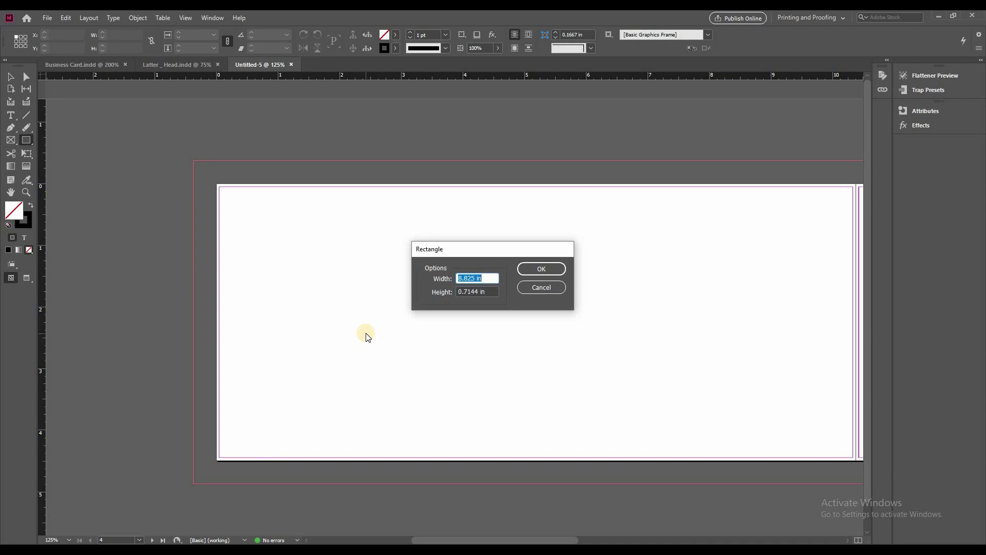
{"action": "type", "text": "4.5"}
{"action": "key", "text": "Tab"}
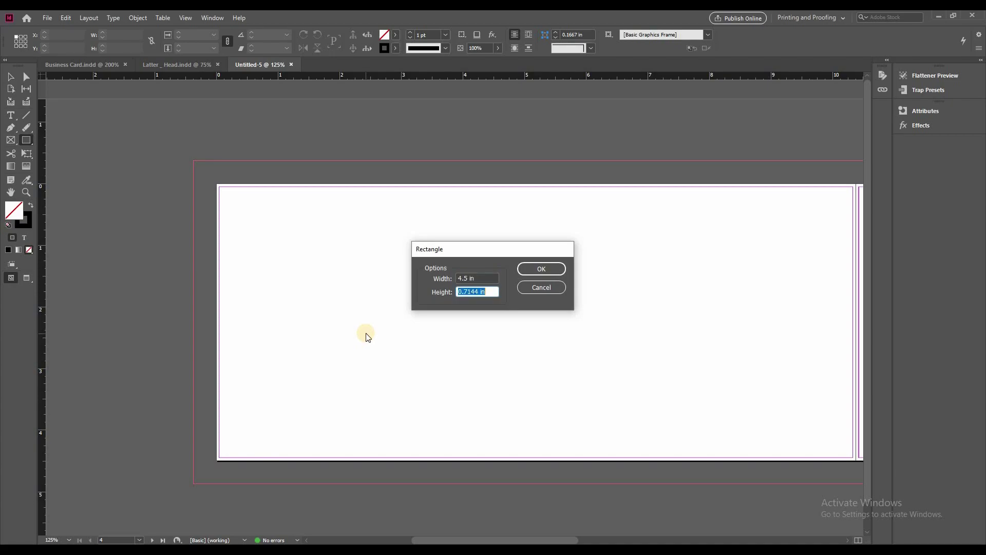
{"action": "type", "text": "0"}
{"action": "type", "text": ".2"}
{"action": "type", "text": "5"}
{"action": "key", "text": "shift+Left"}
{"action": "type", "text": "1"}
{"action": "key", "text": "Return"}
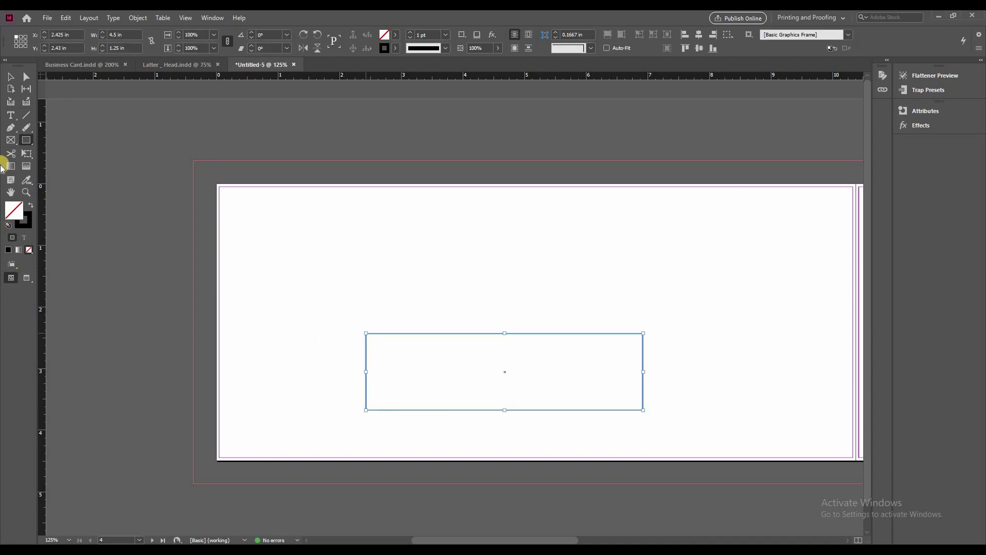
Step: Move the address frame up and add a 0.875 × 1.25 in spacer rectangle at the lower-left corner
{"action": "left_click", "coordinate": [11, 76]}
{"action": "left_click_drag", "start_coordinate": [390, 336], "coordinate": [392, 278]}
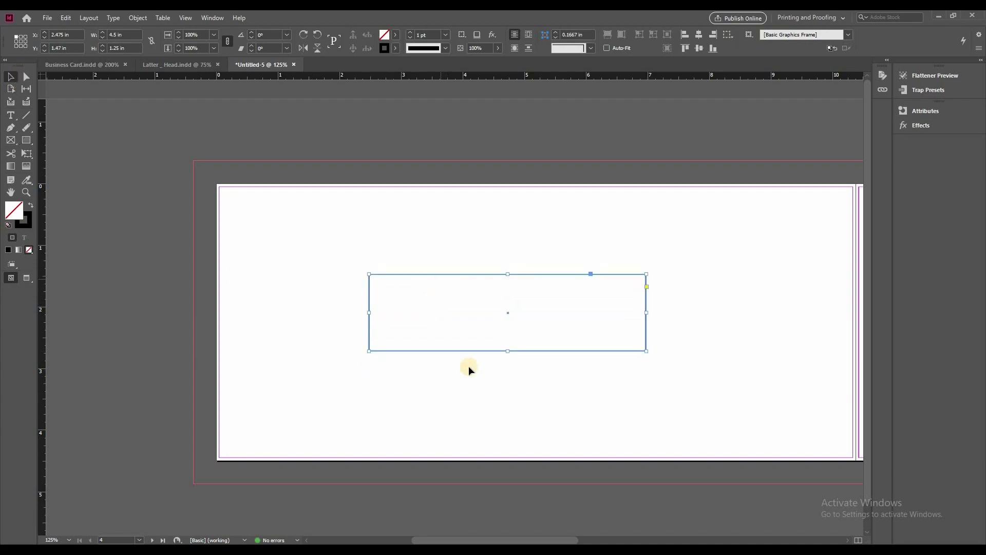
{"action": "left_click", "coordinate": [26, 139]}
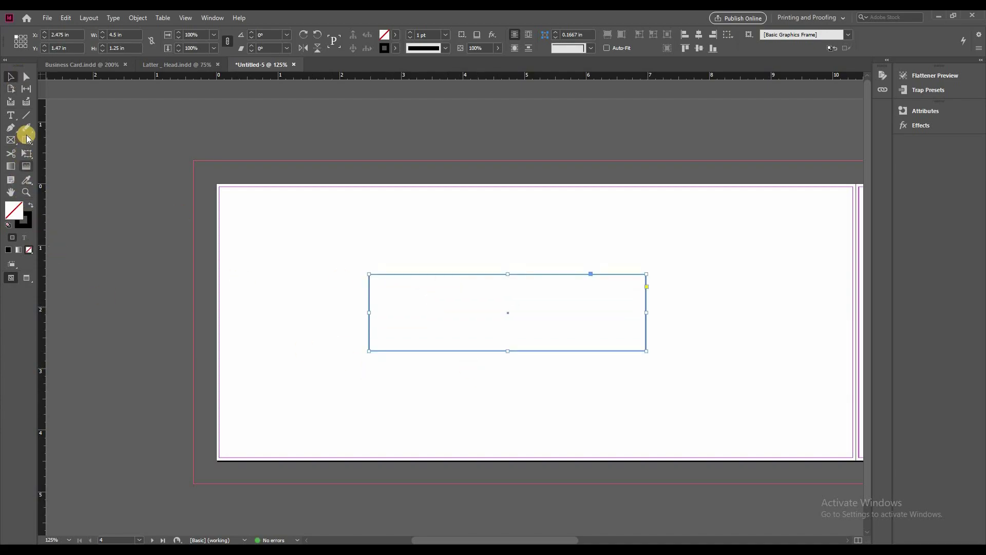
{"action": "left_click", "coordinate": [365, 392]}
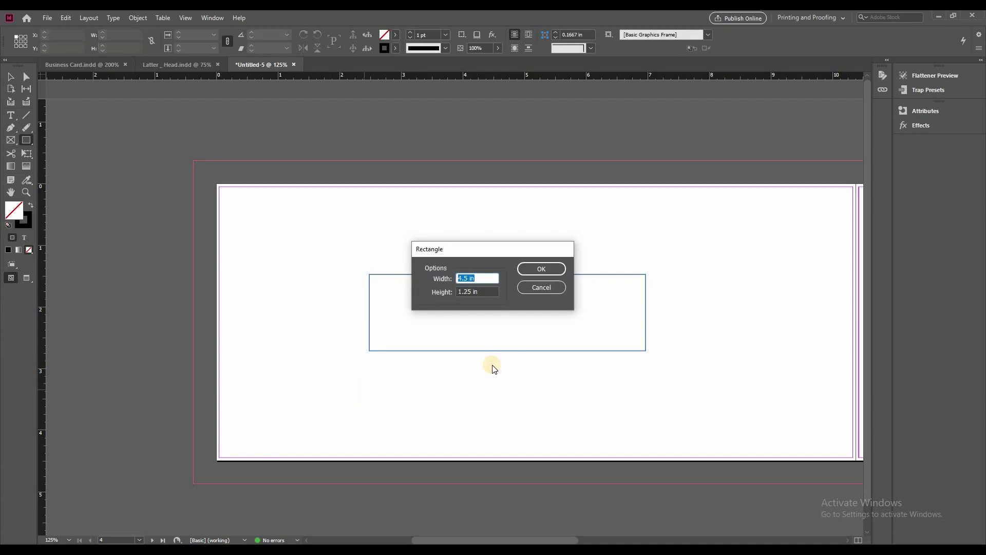
{"action": "type", "text": "0.87"}
{"action": "type", "text": "5"}
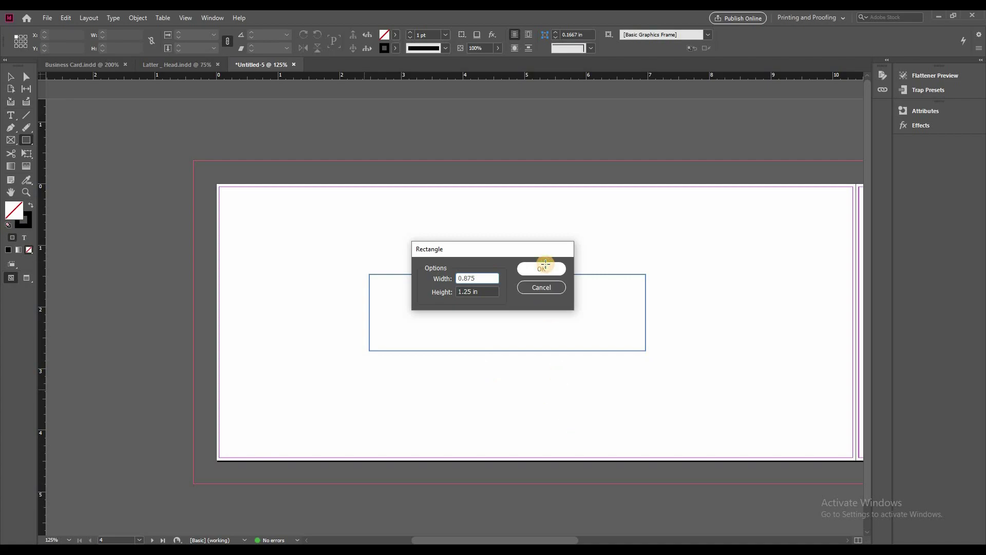
{"action": "left_click", "coordinate": [542, 268]}
{"action": "key", "text": "v"}
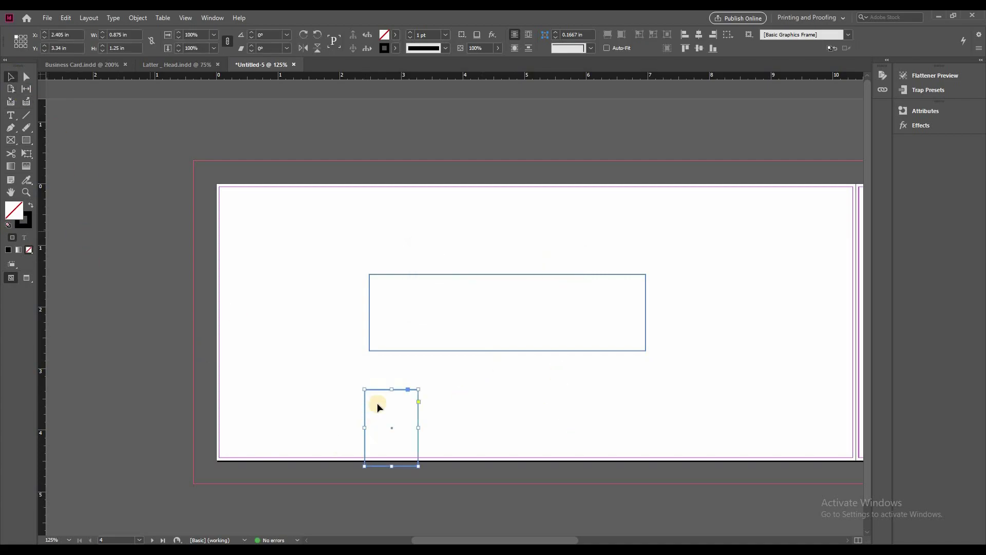
{"action": "left_click_drag", "start_coordinate": [379, 389], "coordinate": [236, 377]}
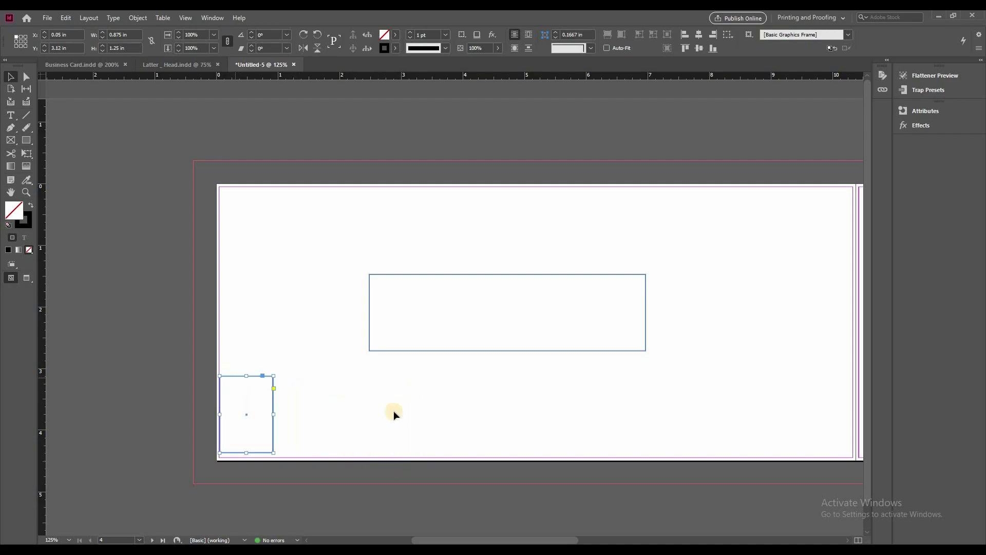
Step: Add a 0.5 × 0.5 in spacer square beside the left rectangle
{"action": "left_click", "coordinate": [305, 405]}
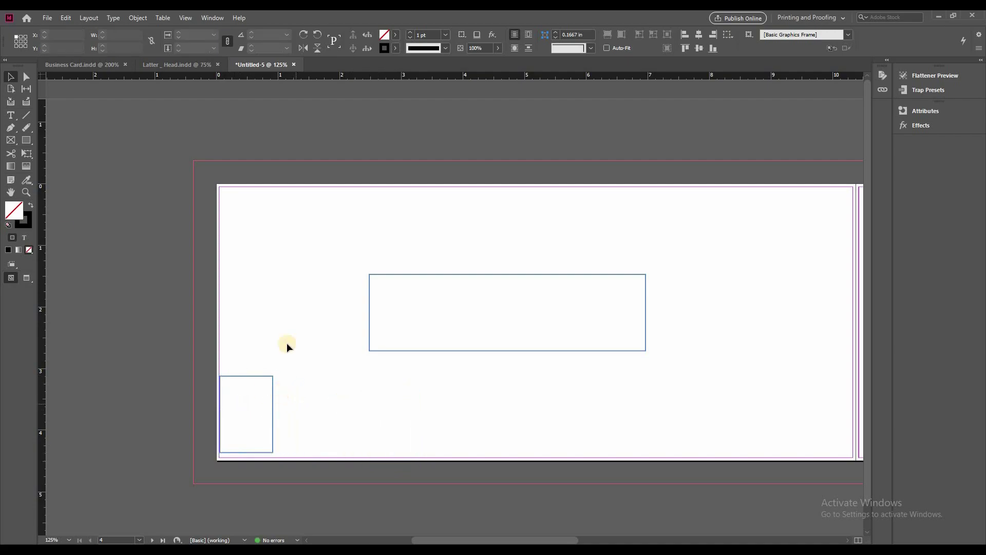
{"action": "left_click", "coordinate": [26, 139]}
{"action": "left_click", "coordinate": [390, 395]}
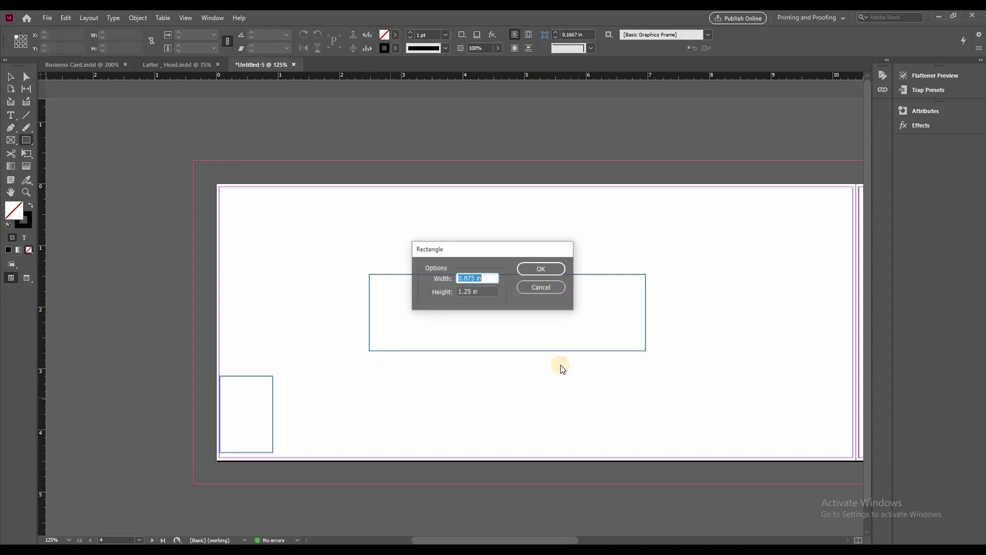
{"action": "type", "text": "0.5"}
{"action": "key", "text": "Tab"}
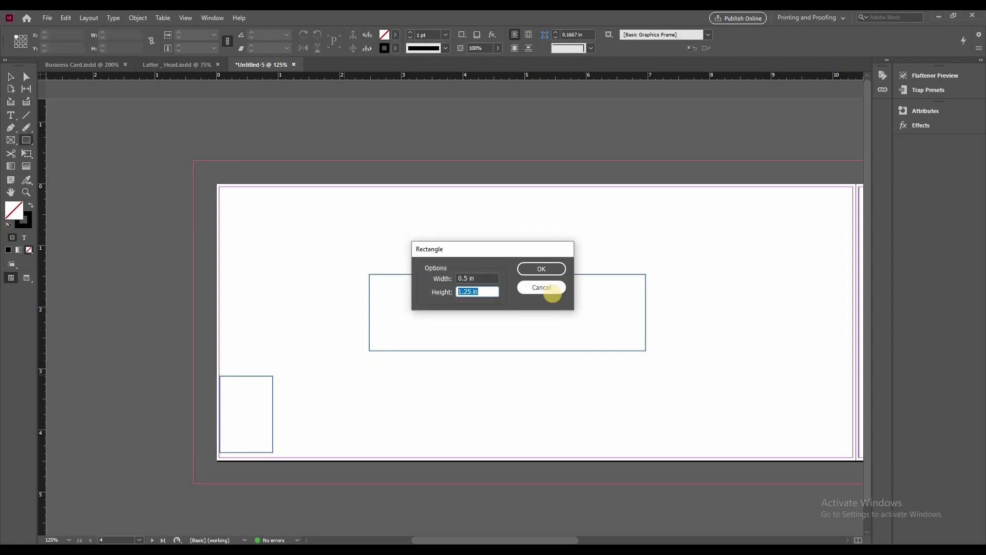
{"action": "type", "text": "0.5"}
{"action": "key", "text": "Return"}
{"action": "left_click_drag", "start_coordinate": [351, 377], "coordinate": [264, 433]}
Step: Move the wide address frame to the lower left and delete both spacer frames
{"action": "key", "text": "ctrl+="}
{"action": "key", "text": "ctrl+="}
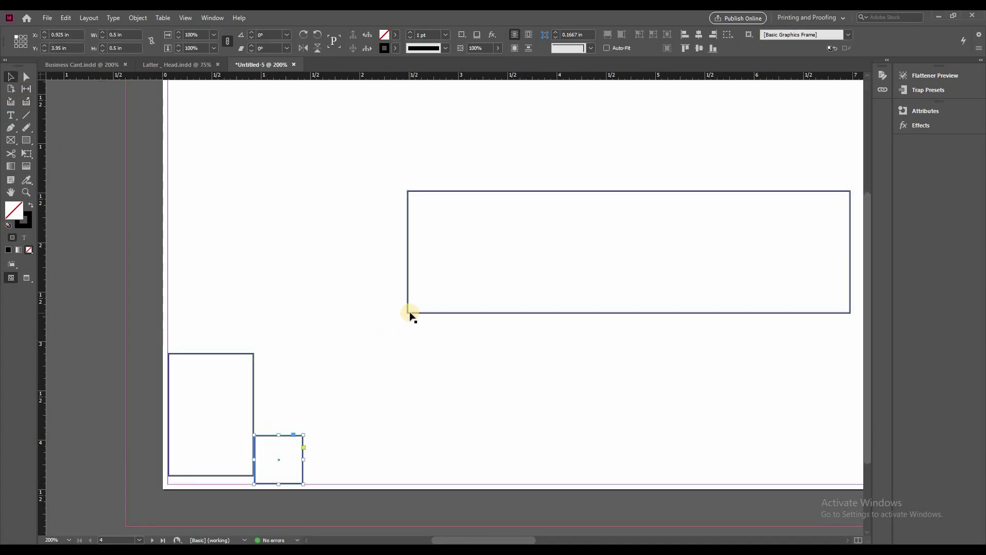
{"action": "mouse_move", "coordinate": [411, 315]}
{"action": "left_mouse_down"}
{"action": "mouse_move", "coordinate": [258, 434]}
{"action": "mouse_move", "coordinate": [252, 462]}
{"action": "left_mouse_up"}
{"action": "left_click_drag", "start_coordinate": [186, 468], "coordinate": [354, 455]}
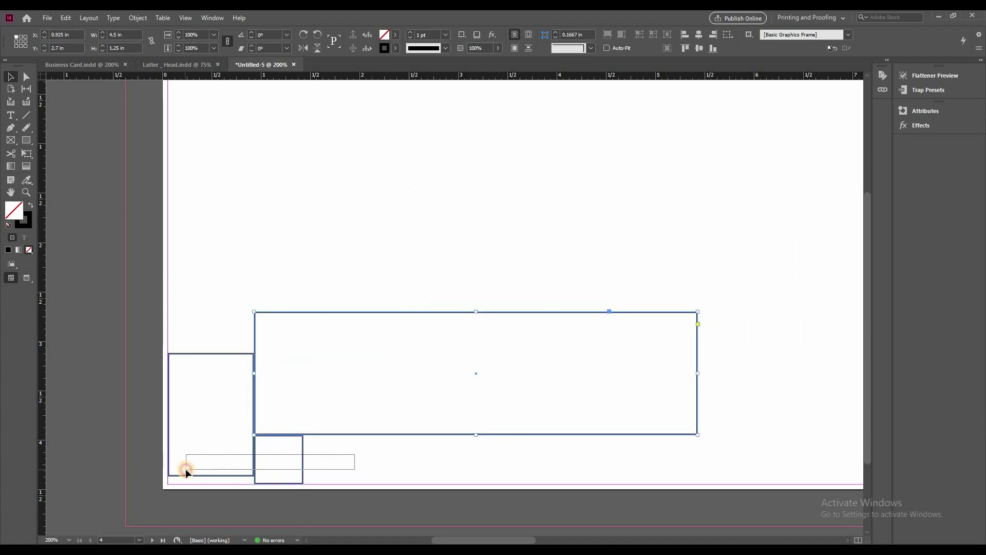
{"action": "key", "text": "Delete"}
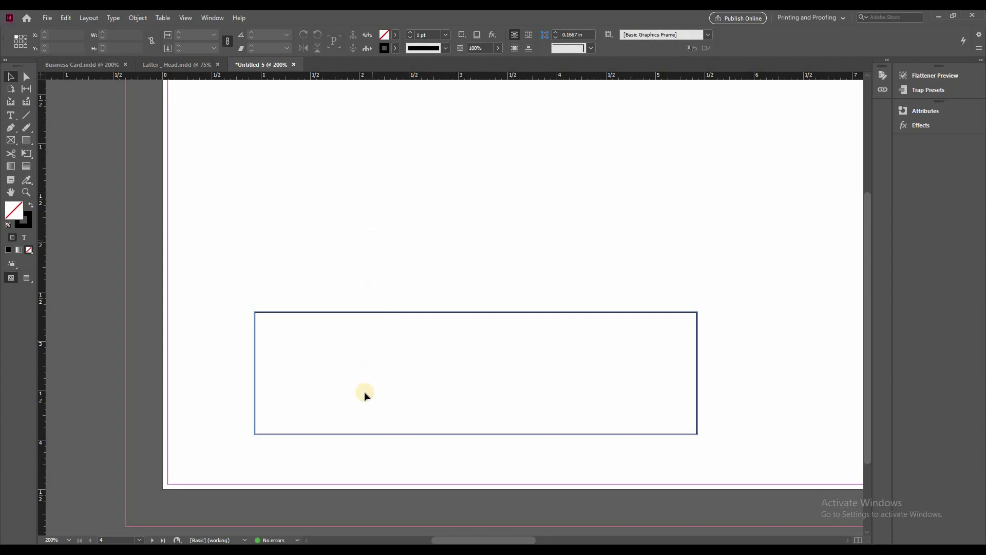
Step: Drag out a rectangle frame starting at the envelope front's top-left corner
{"action": "scroll", "coordinate": [365, 393], "scroll_direction": "down", "scroll_amount": 1}
{"action": "scroll", "coordinate": [365, 409], "scroll_direction": "down", "scroll_amount": 1}
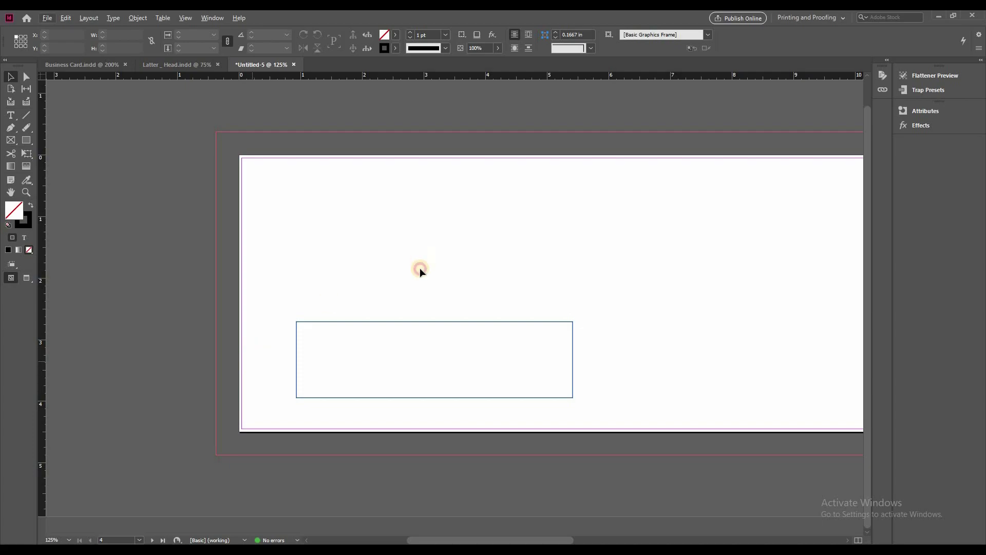
{"action": "scroll", "coordinate": [447, 271], "scroll_direction": "right", "scroll_amount": 5}
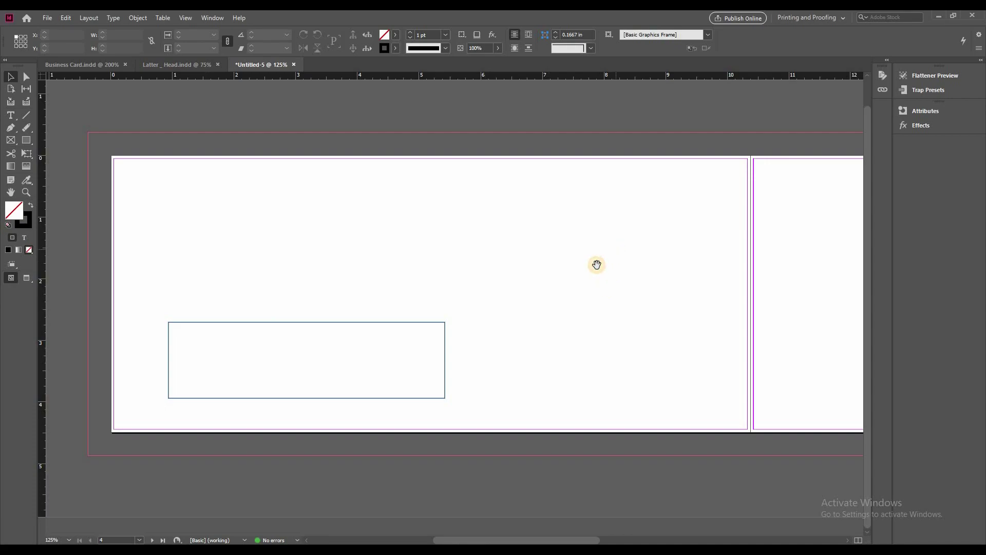
{"action": "left_click_drag", "start_coordinate": [596, 265], "coordinate": [577, 279]}
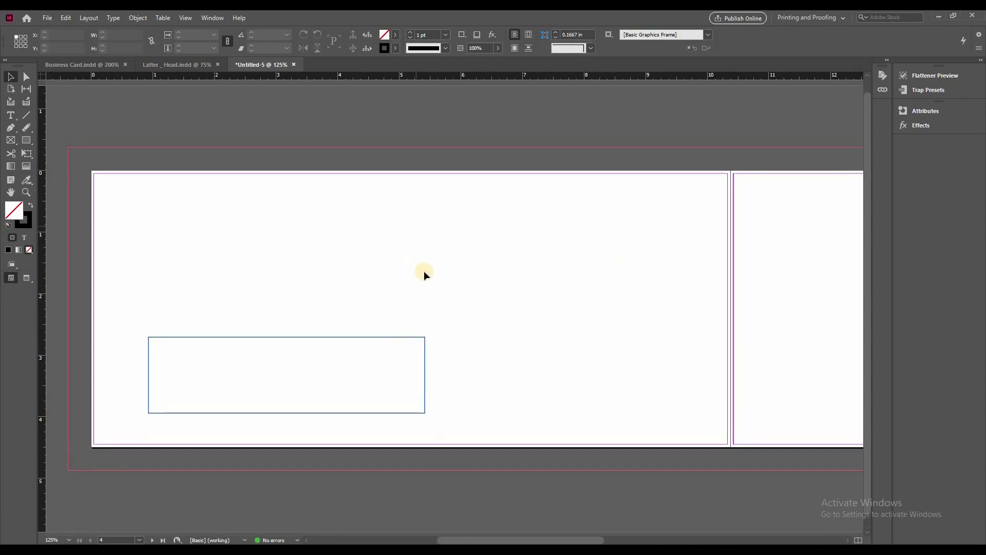
{"action": "key", "text": "ctrl+minus"}
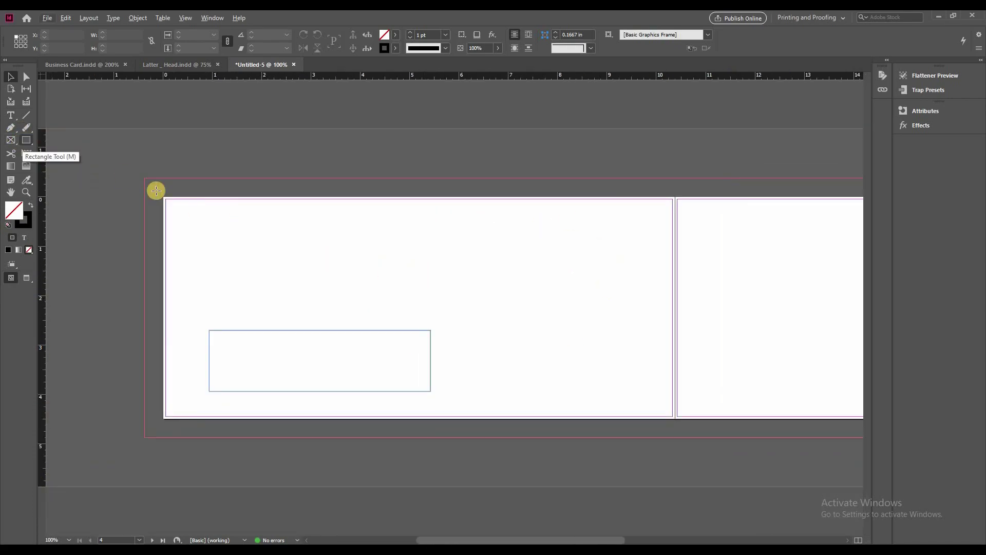
{"action": "left_click_drag", "start_coordinate": [142, 181], "coordinate": [238, 244]}
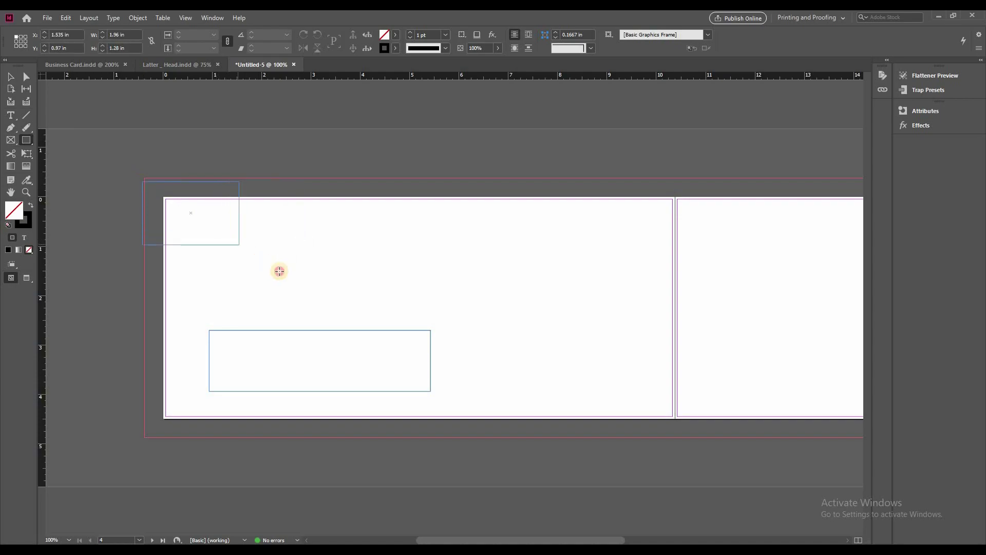
Step: Enlarge and duplicate the top-left frame, then delete both top-left frames
{"action": "left_click_drag", "start_coordinate": [279, 270], "coordinate": [263, 261]}
{"action": "left_click", "coordinate": [10, 77]}
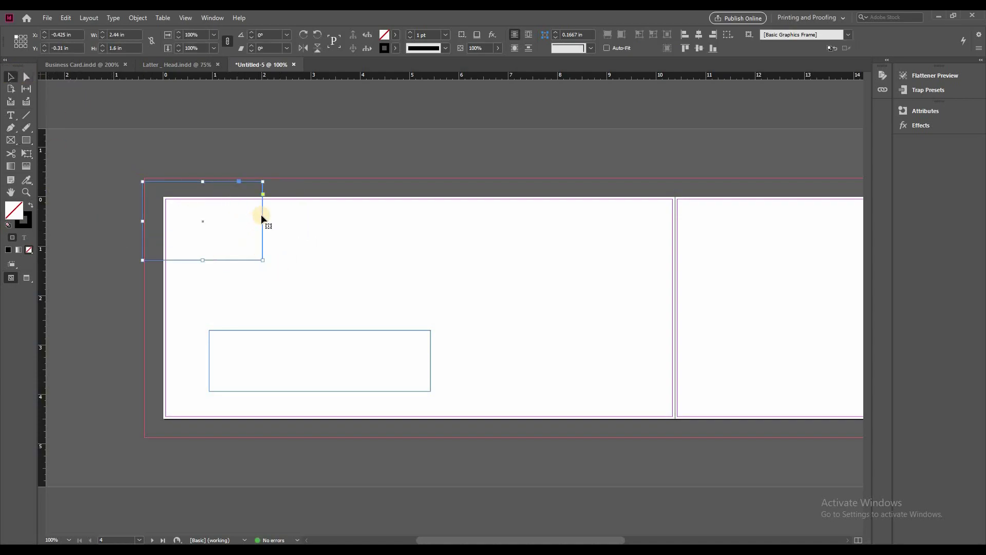
{"action": "left_click_drag", "start_coordinate": [260, 218], "coordinate": [314, 247]}
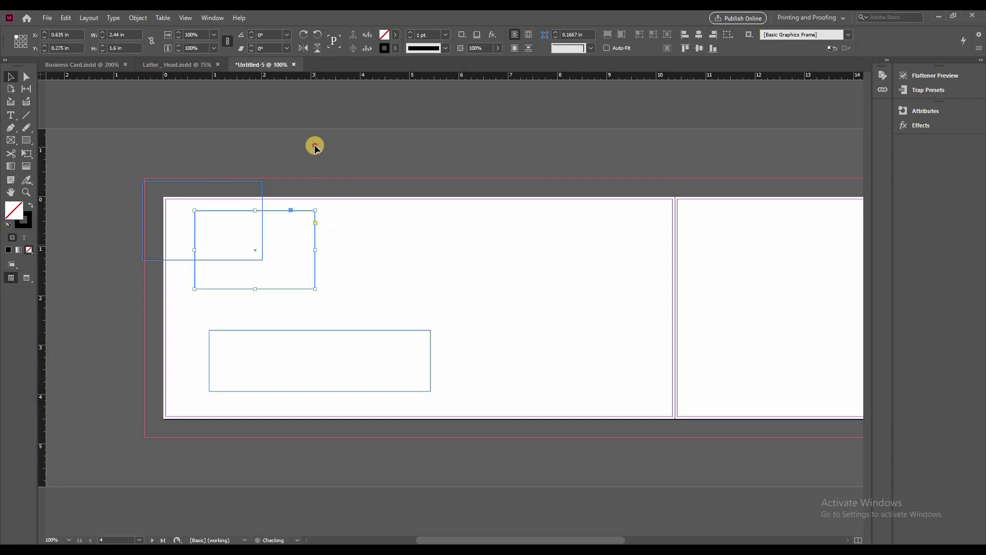
{"action": "left_click_drag", "start_coordinate": [315, 139], "coordinate": [194, 250]}
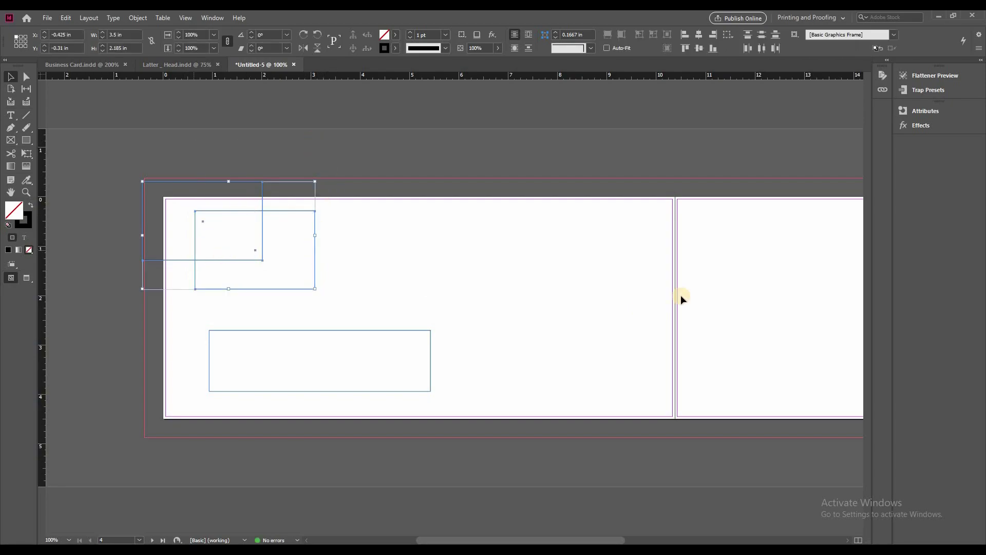
{"action": "key", "text": "Delete"}
{"action": "scroll", "coordinate": [266, 366], "scroll_direction": "right", "scroll_amount": 1}
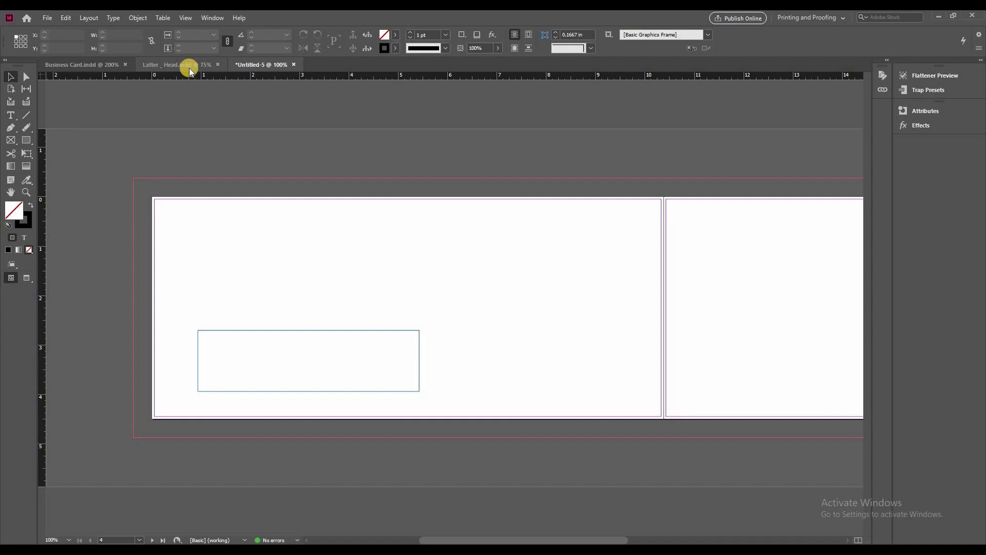
{"action": "left_click", "coordinate": [189, 67]}
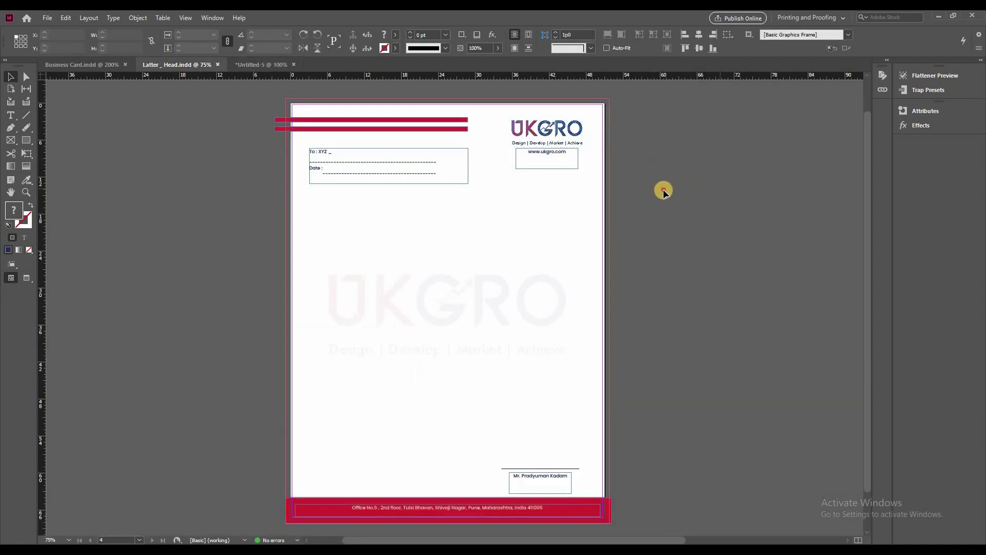
{"action": "left_click_drag", "start_coordinate": [519, 124], "coordinate": [611, 176]}
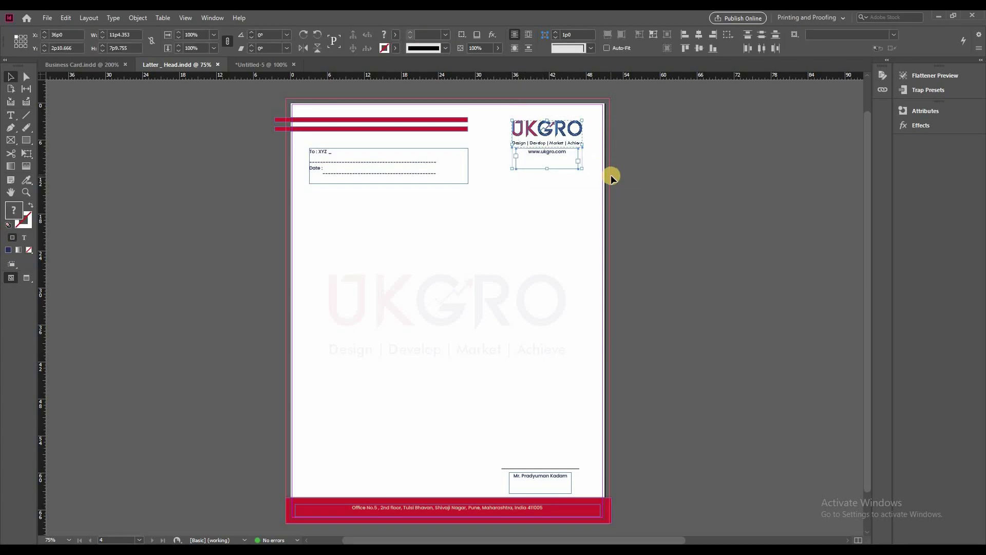
{"action": "left_click", "coordinate": [277, 65]}
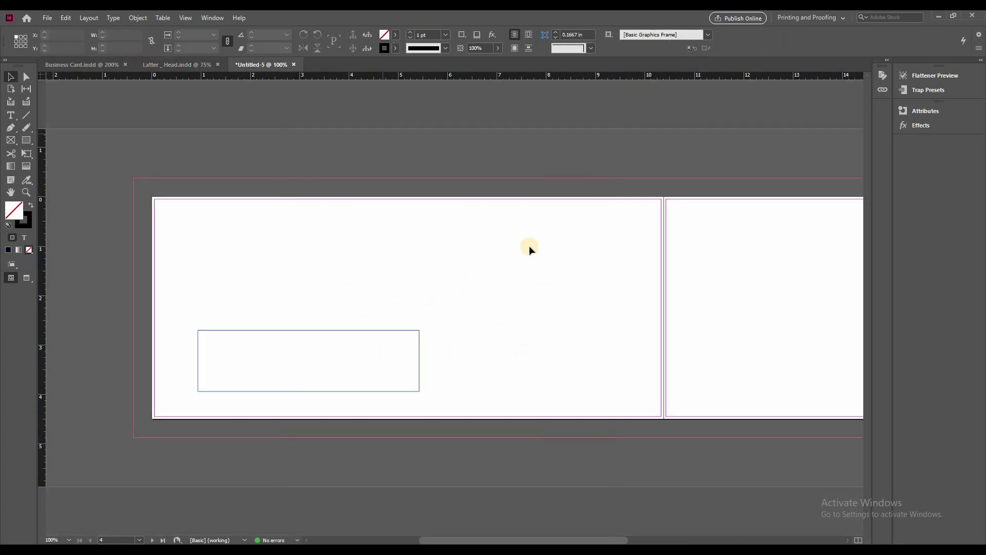
{"action": "key", "text": "ctrl+v"}
{"action": "left_click_drag", "start_coordinate": [472, 277], "coordinate": [624, 220]}
{"action": "left_click", "coordinate": [707, 266]}
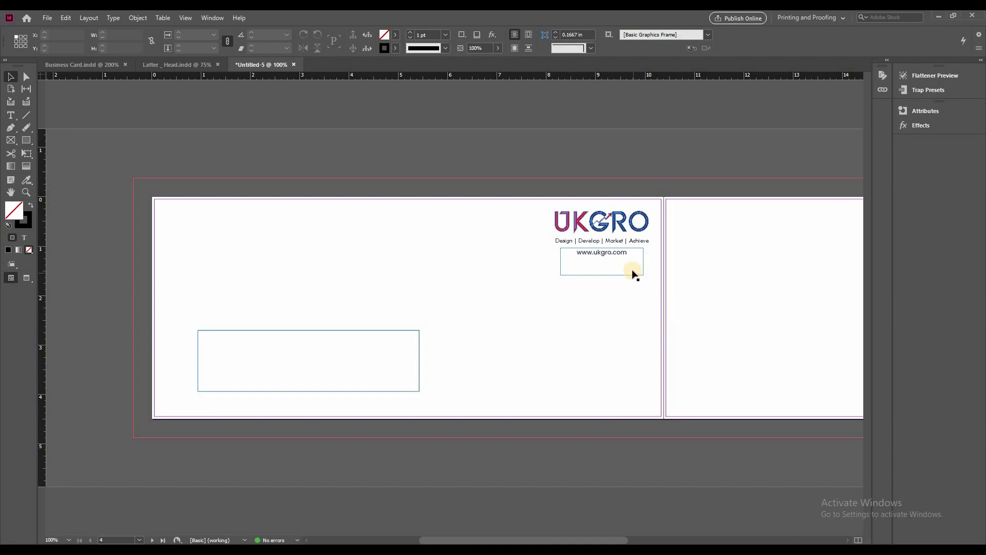
Step: Copy the To/Date text frame from the letterhead into the envelope's address box
{"action": "left_click", "coordinate": [191, 67]}
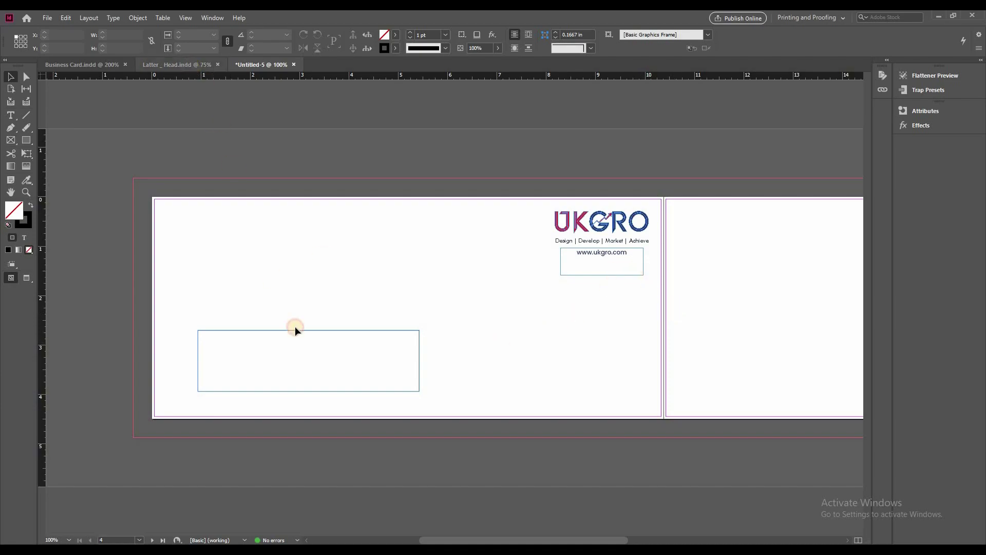
{"action": "left_click", "coordinate": [347, 165]}
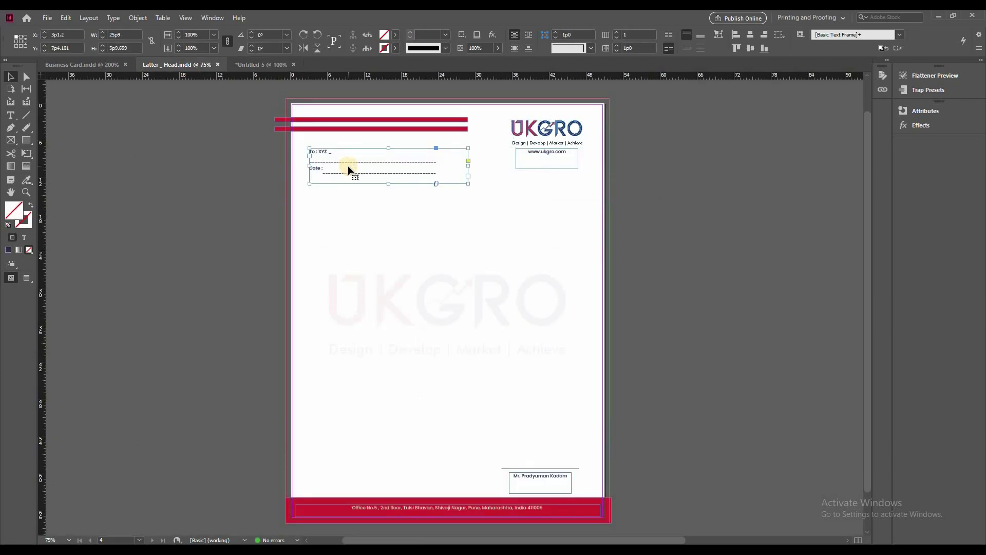
{"action": "key", "text": "ctrl+Tab"}
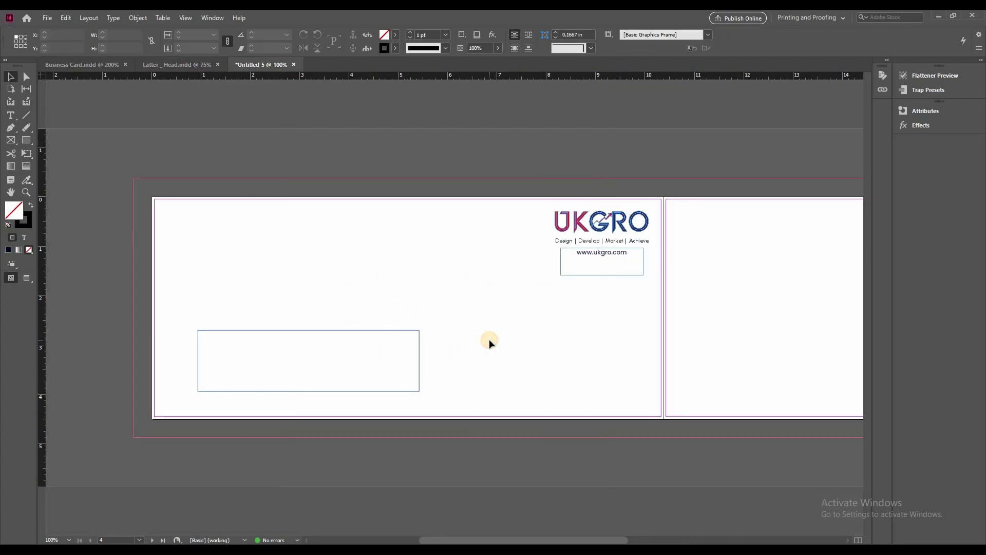
{"action": "key", "text": "ctrl+v"}
{"action": "mouse_move", "coordinate": [414, 302]}
{"action": "left_mouse_down"}
{"action": "mouse_move", "coordinate": [281, 353]}
{"action": "mouse_move", "coordinate": [271, 348]}
{"action": "left_mouse_up"}
Step: Change the address text's 'Date' label to 'Add'
{"action": "left_click", "coordinate": [259, 323]}
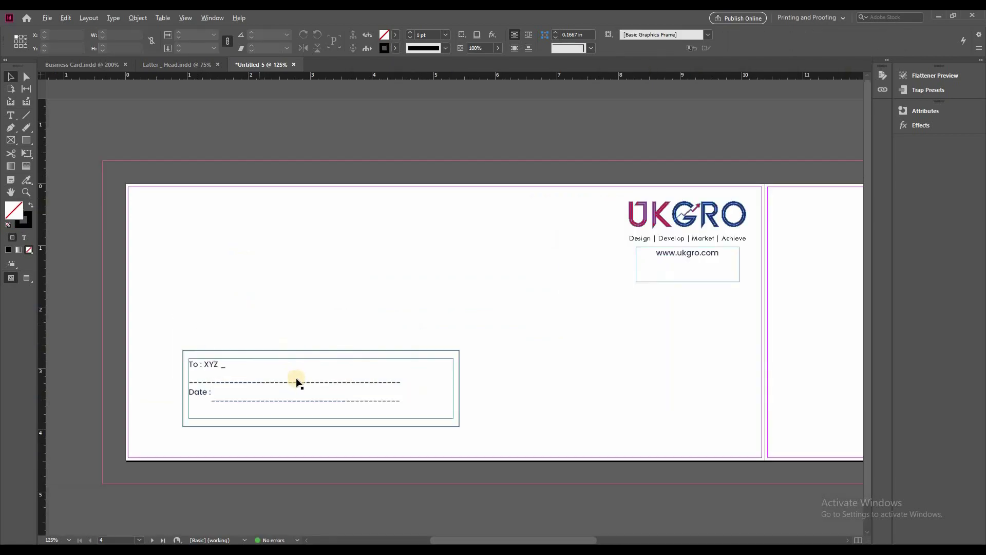
{"action": "scroll", "coordinate": [199, 403], "scroll_direction": "up", "scroll_amount": 2}
{"action": "double_click", "coordinate": [206, 389]}
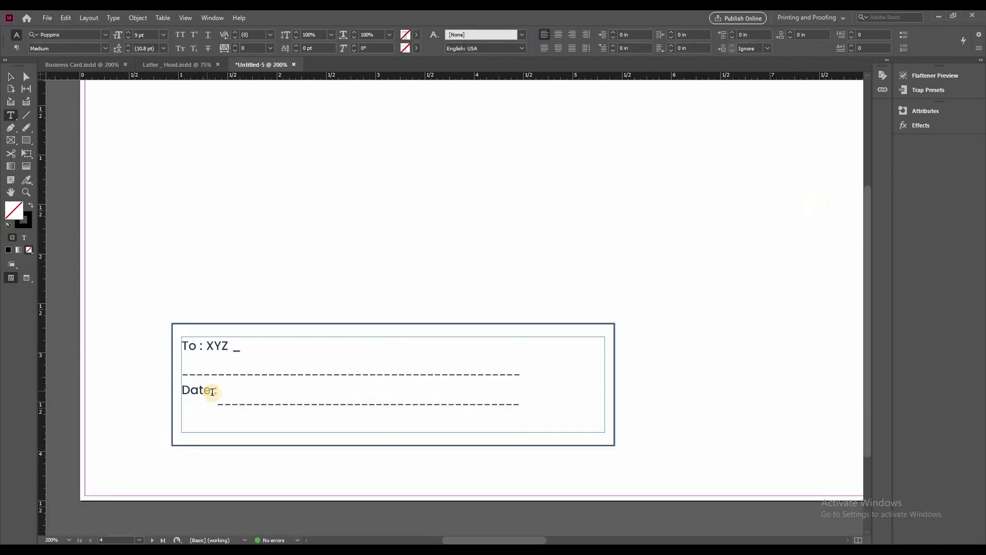
{"action": "double_click", "coordinate": [178, 391]}
{"action": "type", "text": "A"}
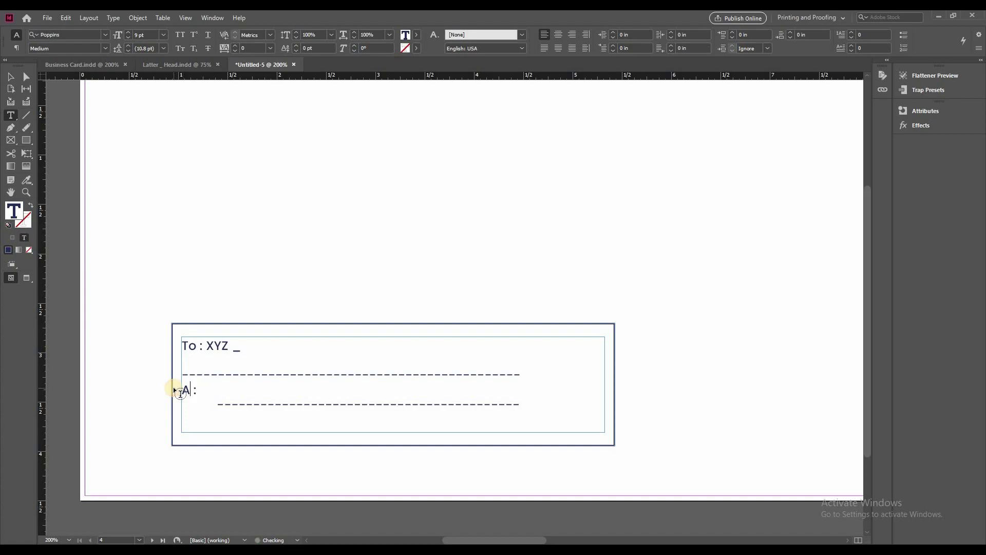
{"action": "type", "text": "dd"}
{"action": "left_click", "coordinate": [11, 76]}
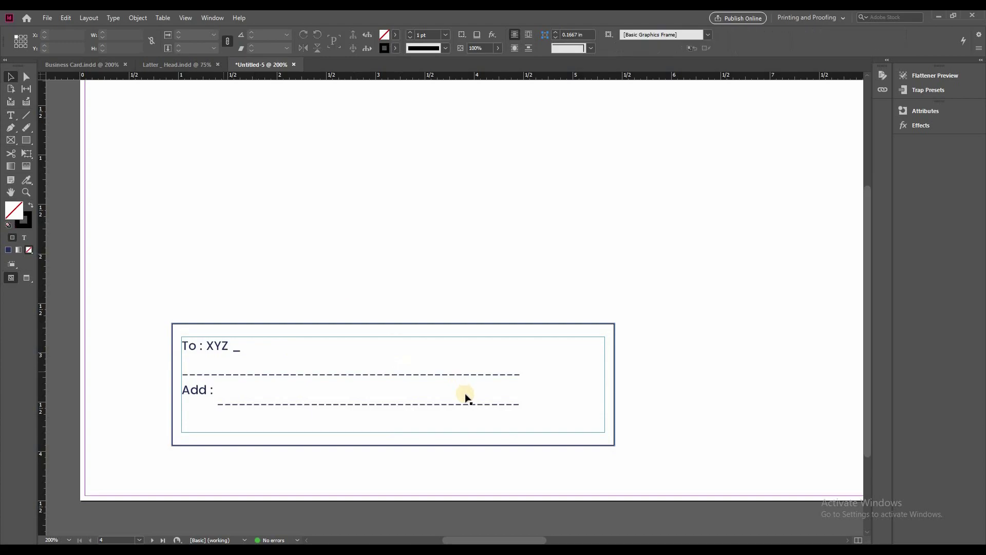
{"action": "key", "text": "ctrl+minus"}
{"action": "scroll", "coordinate": [326, 360], "scroll_direction": "down", "scroll_amount": 1}
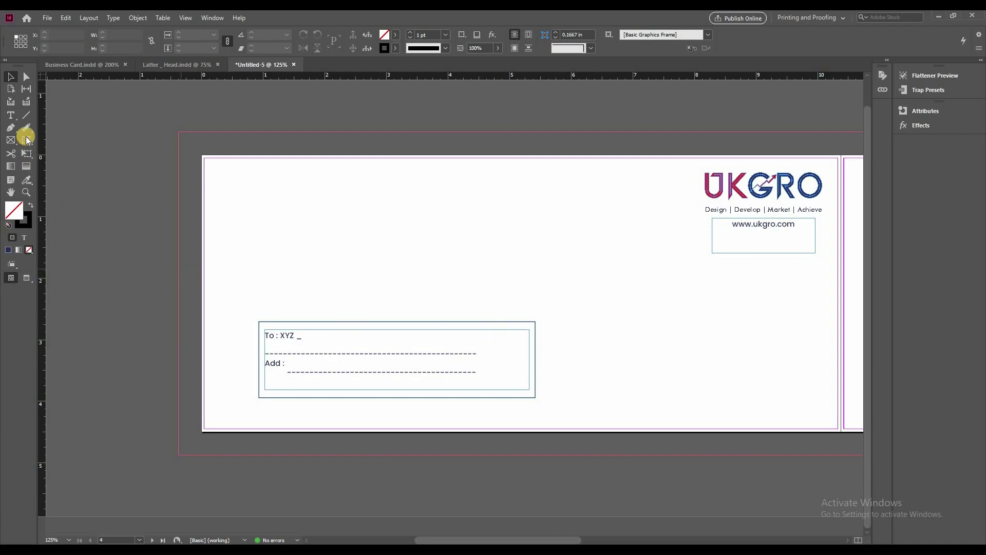
Step: Draw a circle at the top-left corner, give it brand-red fill and stroke, and duplicate it
{"action": "left_click", "coordinate": [53, 165]}
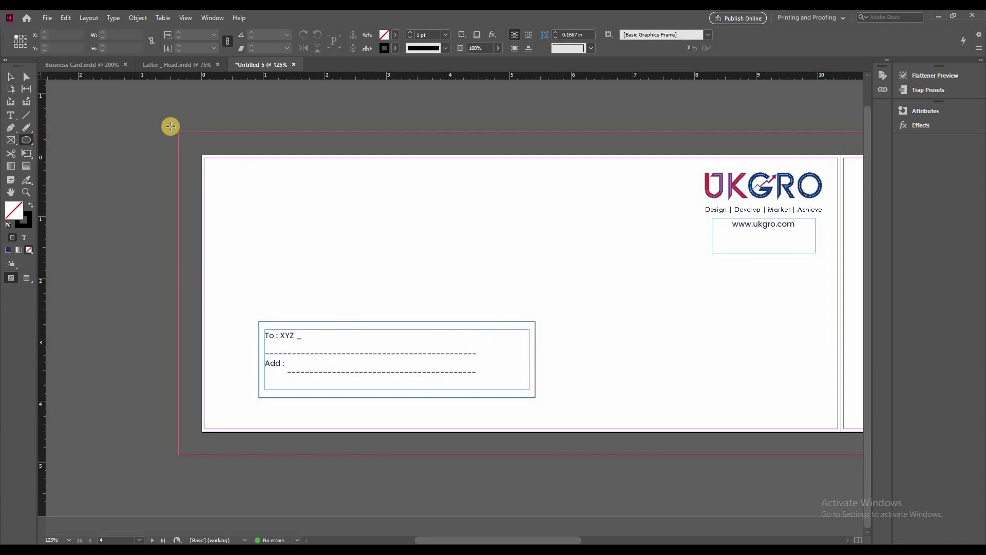
{"action": "left_click_drag", "start_coordinate": [170, 126], "coordinate": [393, 294]}
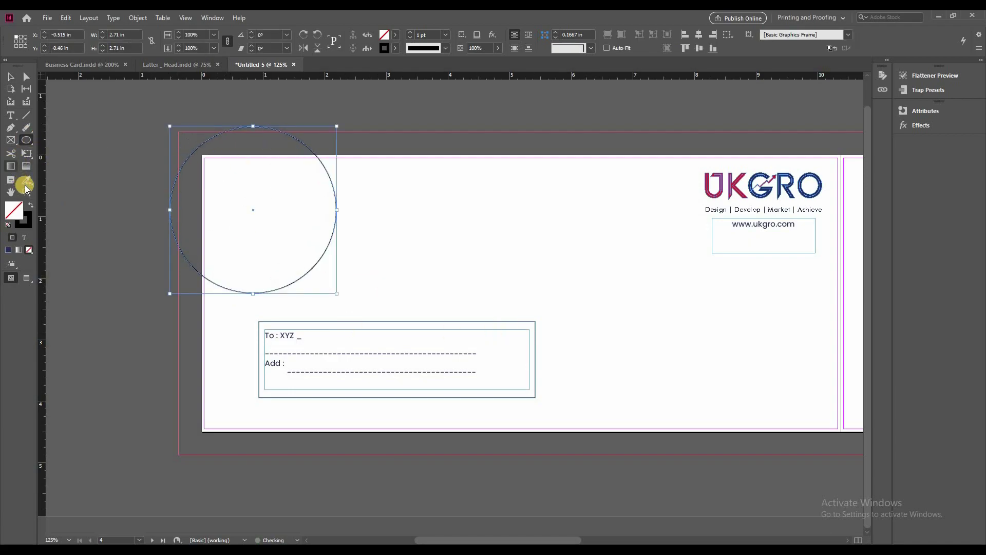
{"action": "left_click", "coordinate": [26, 180]}
{"action": "left_click", "coordinate": [447, 325]}
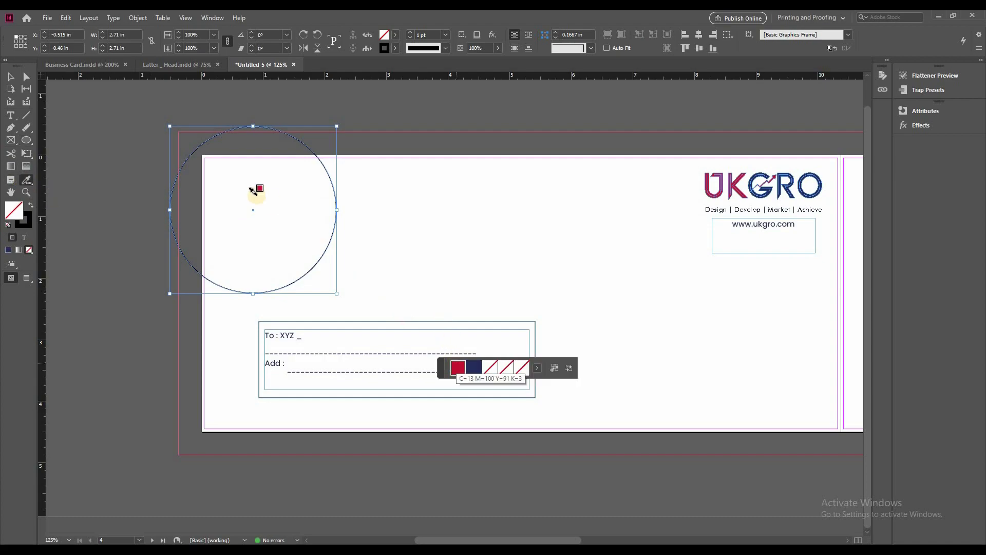
{"action": "left_click", "coordinate": [326, 246]}
{"action": "scroll", "coordinate": [326, 246], "scroll_direction": "up", "scroll_amount": 5}
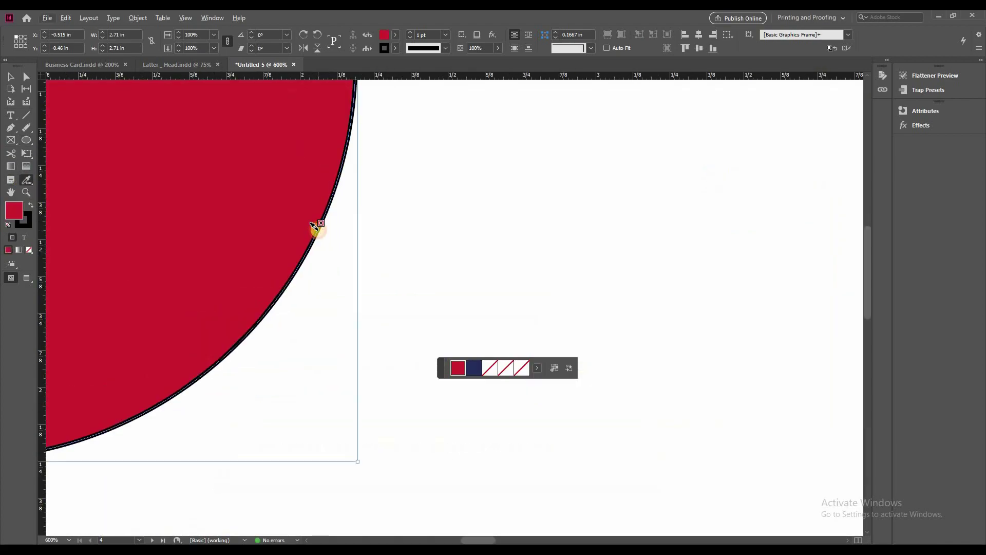
{"action": "left_click", "coordinate": [318, 230]}
{"action": "scroll", "coordinate": [366, 244], "scroll_direction": "down", "scroll_amount": 5}
{"action": "left_click", "coordinate": [11, 76]}
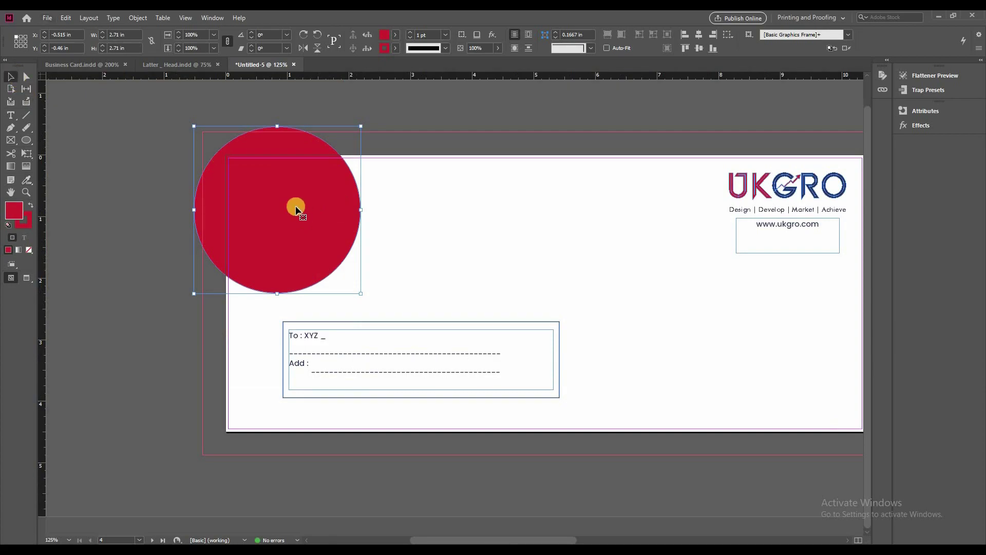
{"action": "mouse_move", "coordinate": [281, 217]}
{"action": "left_mouse_down"}
{"action": "mouse_move", "coordinate": [386, 191]}
{"action": "mouse_move", "coordinate": [424, 213]}
{"action": "mouse_move", "coordinate": [420, 238]}
{"action": "mouse_move", "coordinate": [553, 233]}
{"action": "mouse_move", "coordinate": [401, 236]}
{"action": "left_mouse_up"}
Step: Set the rightmost circle to 10% opacity and the middle circle to 20%
{"action": "left_click", "coordinate": [568, 228]}
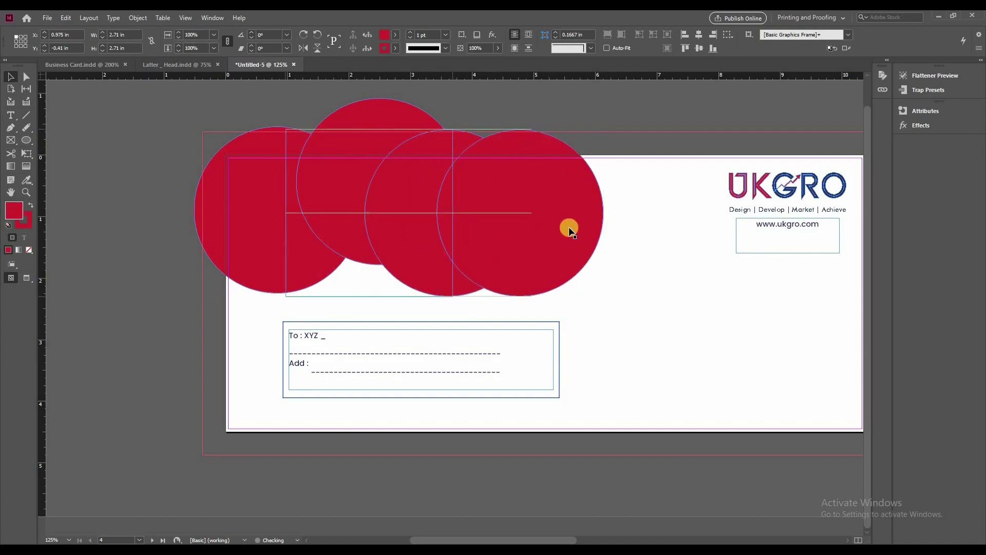
{"action": "left_click", "coordinate": [484, 48]}
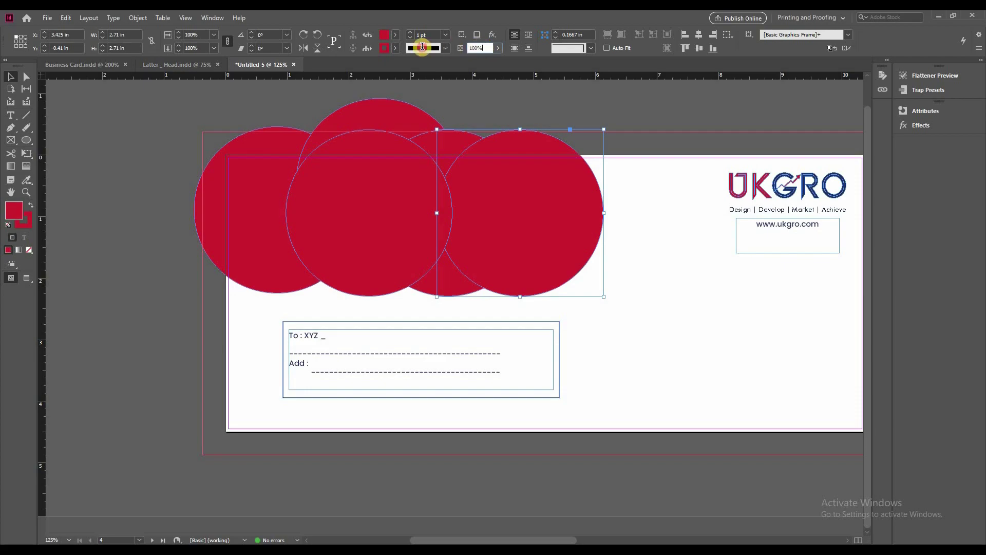
{"action": "type", "text": "10"}
{"action": "key", "text": "Return"}
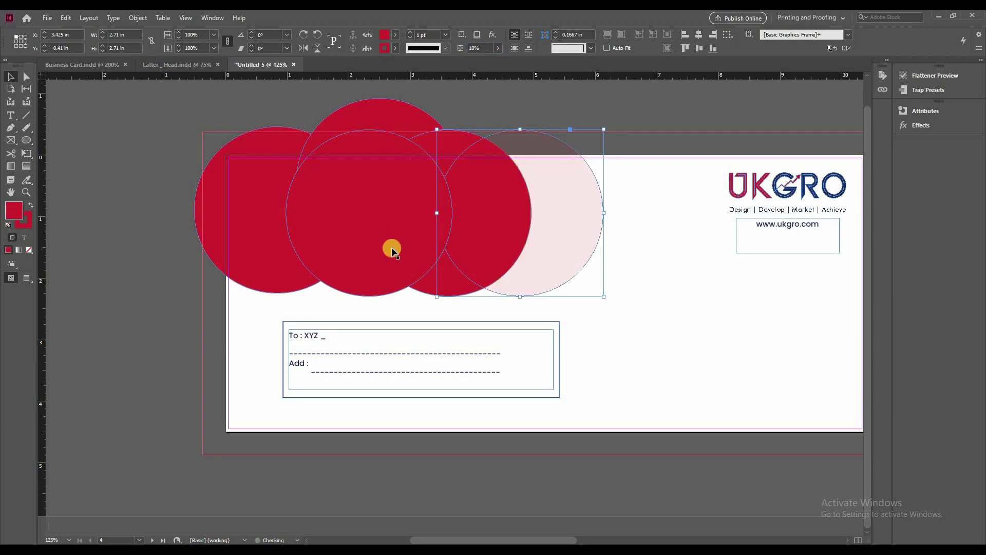
{"action": "left_click", "coordinate": [392, 247]}
{"action": "left_click", "coordinate": [366, 49]}
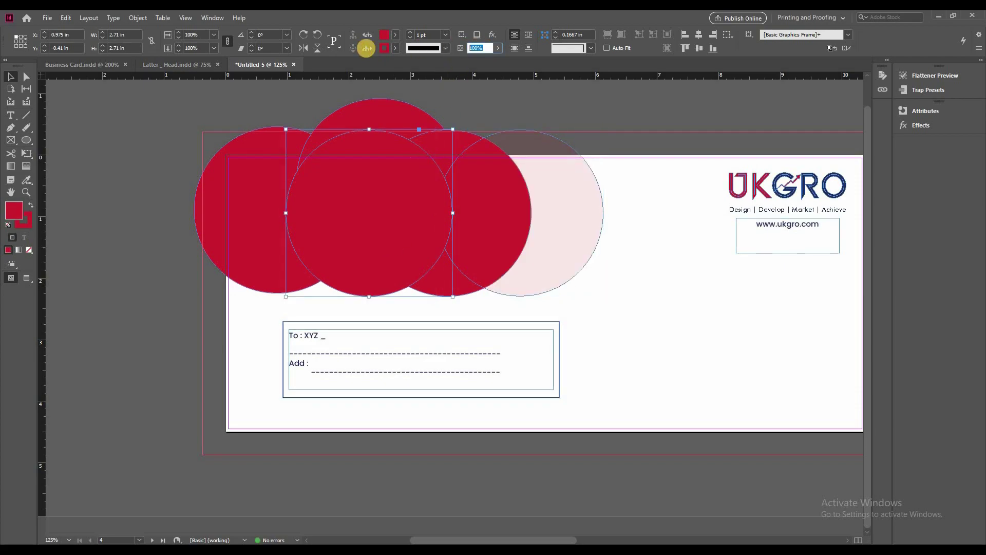
{"action": "key", "text": "Return"}
Step: Set the remaining three circles to 10% opacity and select all five
{"action": "left_click", "coordinate": [239, 198]}
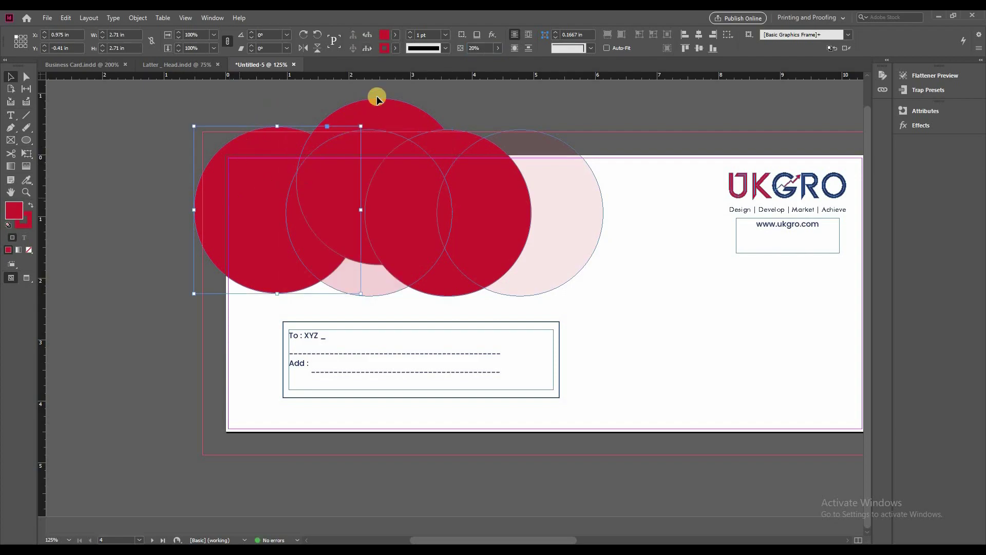
{"action": "left_click", "coordinate": [388, 104], "text": "shift"}
{"action": "left_click", "coordinate": [478, 48]}
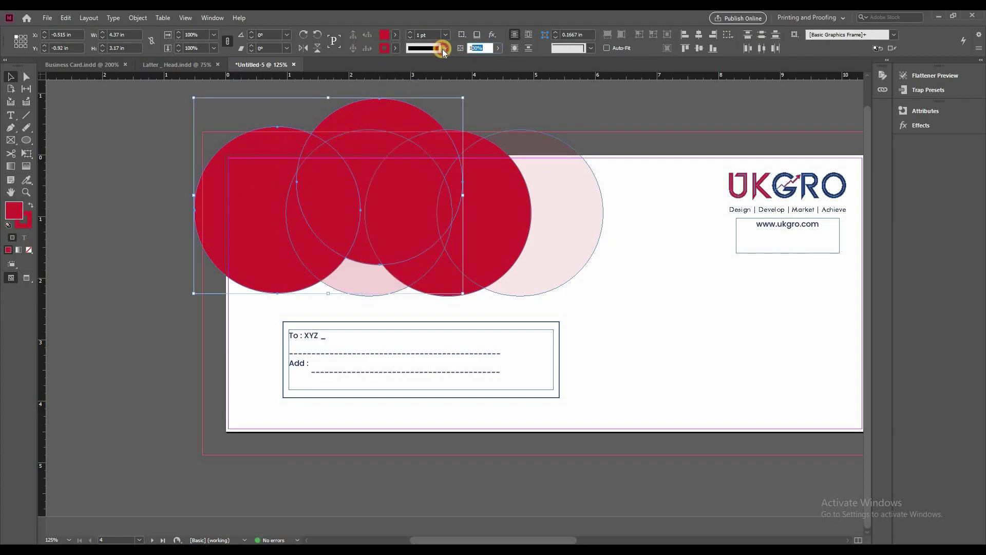
{"action": "type", "text": "10"}
{"action": "key", "text": "Return"}
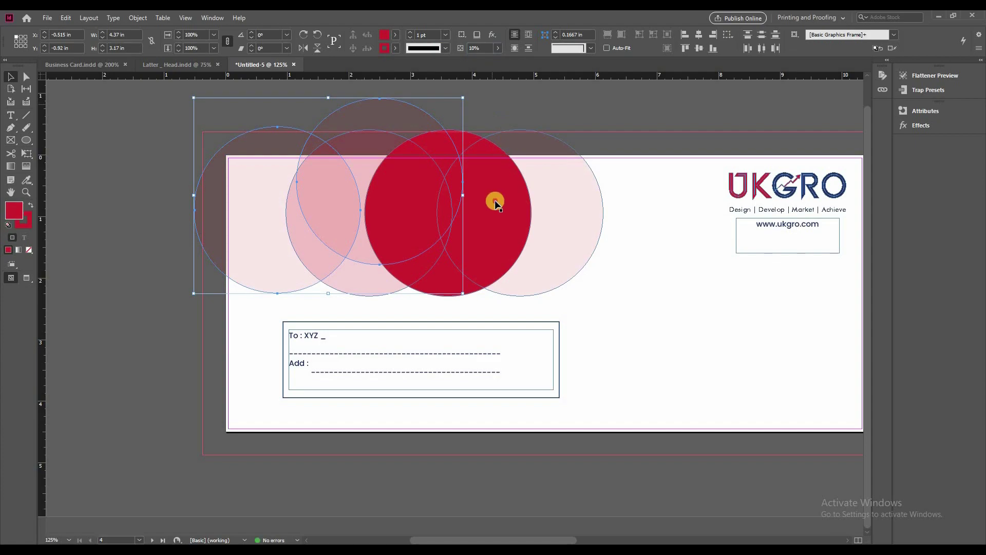
{"action": "left_click", "coordinate": [440, 137]}
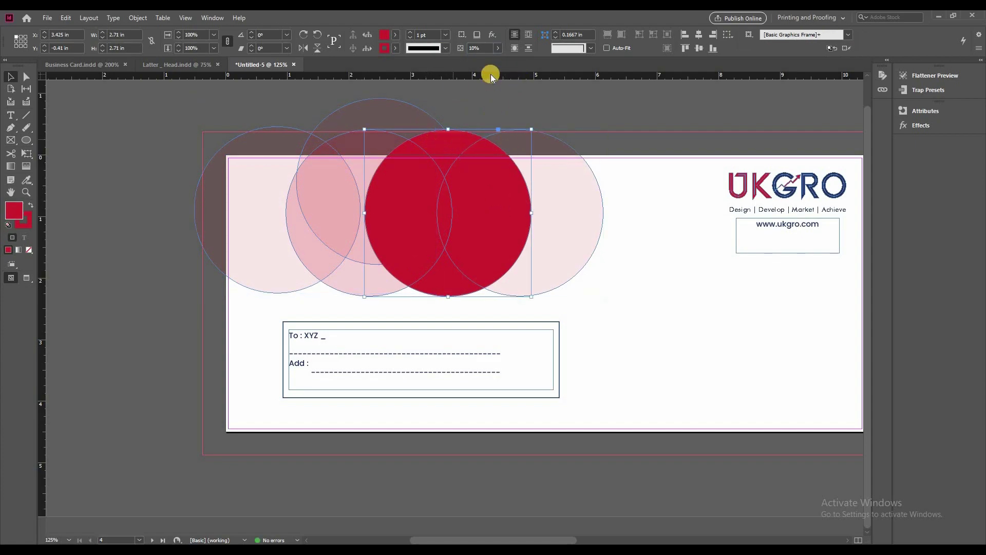
{"action": "left_click", "coordinate": [487, 47]}
{"action": "type", "text": "10"}
{"action": "key", "text": "Return"}
{"action": "left_click", "coordinate": [639, 199]}
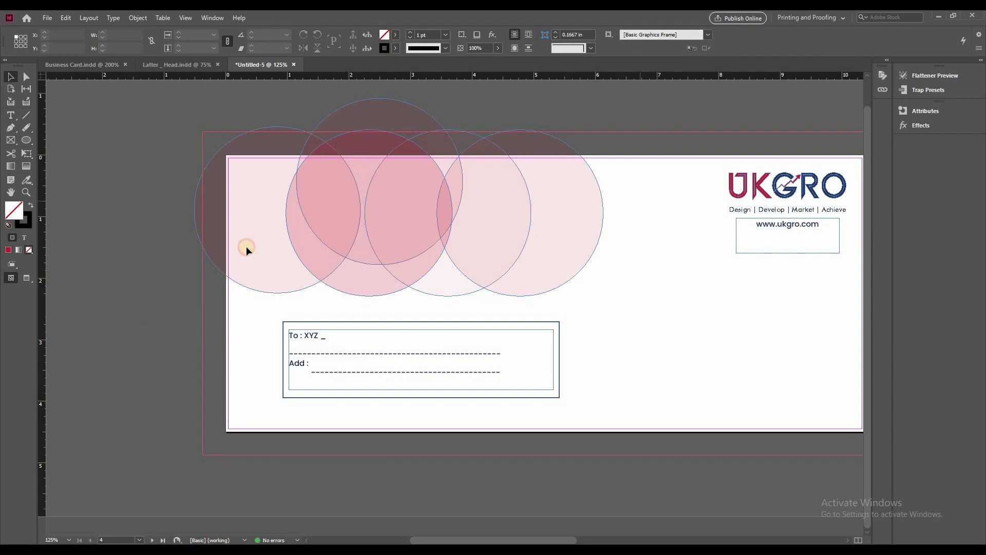
{"action": "left_click_drag", "start_coordinate": [245, 249], "coordinate": [639, 201]}
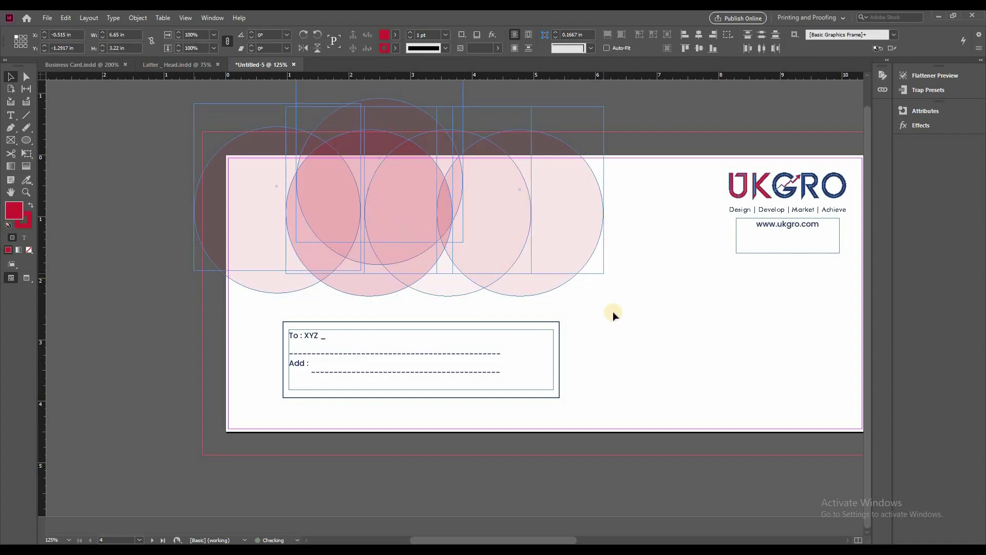
Step: Nudge the circle cluster up and reposition the rightmost and middle circles along the top edge
{"action": "key", "text": "shift+Up"}
{"action": "key", "text": "shift+Up"}
{"action": "key", "text": "shift+Up"}
{"action": "left_click", "coordinate": [649, 344]}
{"action": "scroll", "coordinate": [545, 334], "scroll_direction": "right", "scroll_amount": 3}
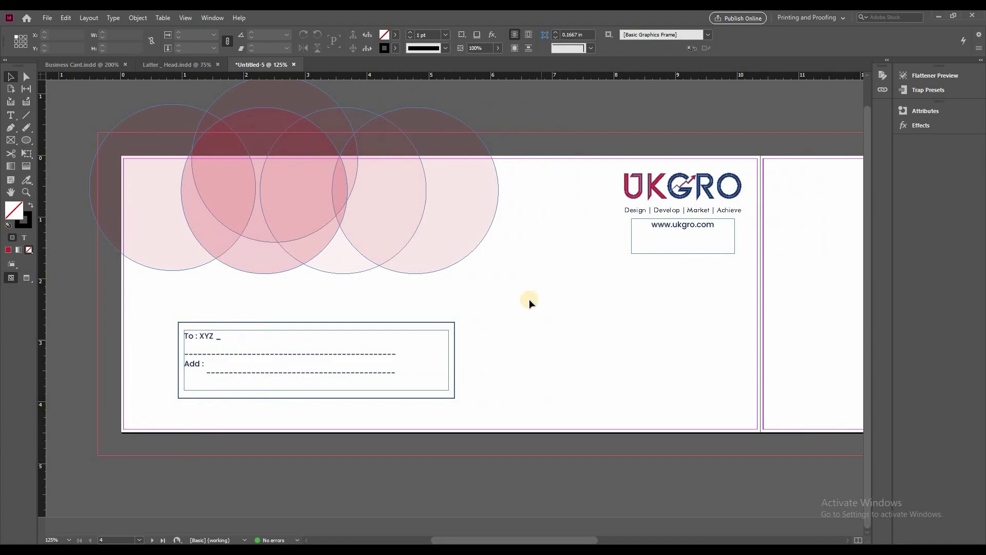
{"action": "left_click_drag", "start_coordinate": [386, 208], "coordinate": [437, 206]}
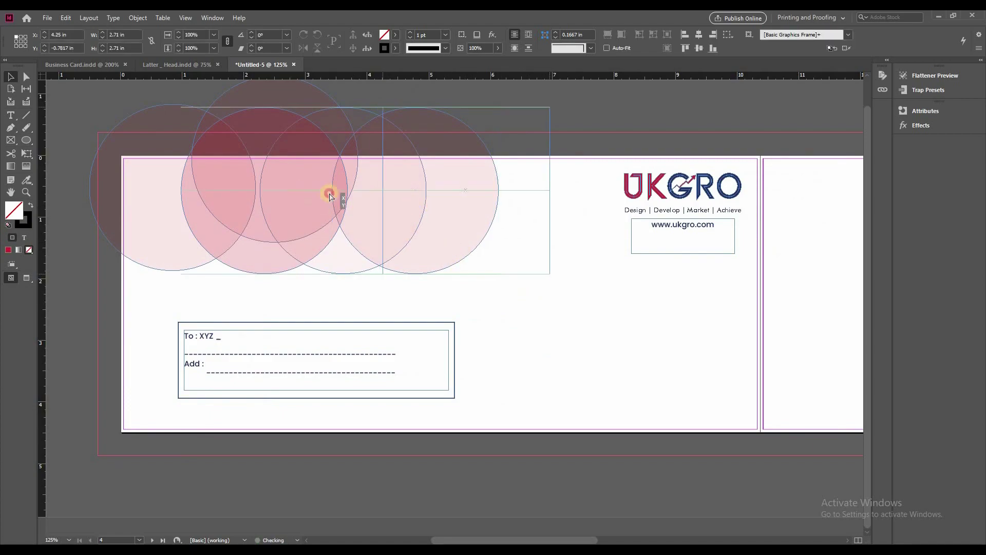
{"action": "mouse_move", "coordinate": [284, 205]}
{"action": "left_mouse_down"}
{"action": "mouse_move", "coordinate": [323, 205]}
{"action": "mouse_move", "coordinate": [282, 195]}
{"action": "left_mouse_up"}
{"action": "left_click", "coordinate": [440, 205]}
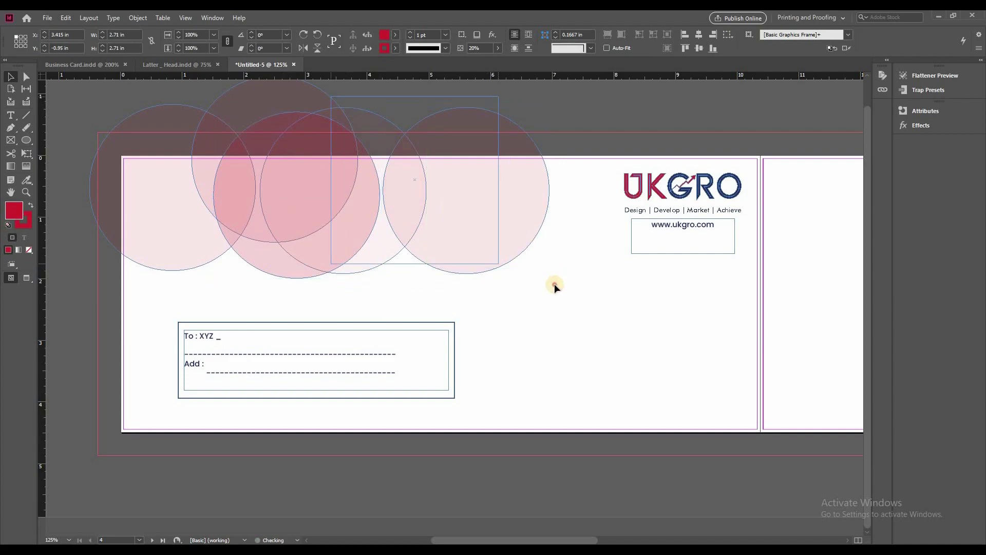
{"action": "key", "text": "shift+Left"}
{"action": "key", "text": "shift+Left"}
{"action": "key", "text": "shift+Left"}
{"action": "key", "text": "ctrl+minus"}
{"action": "left_click", "coordinate": [540, 328]}
{"action": "scroll", "coordinate": [574, 367], "scroll_direction": "right", "scroll_amount": 2}
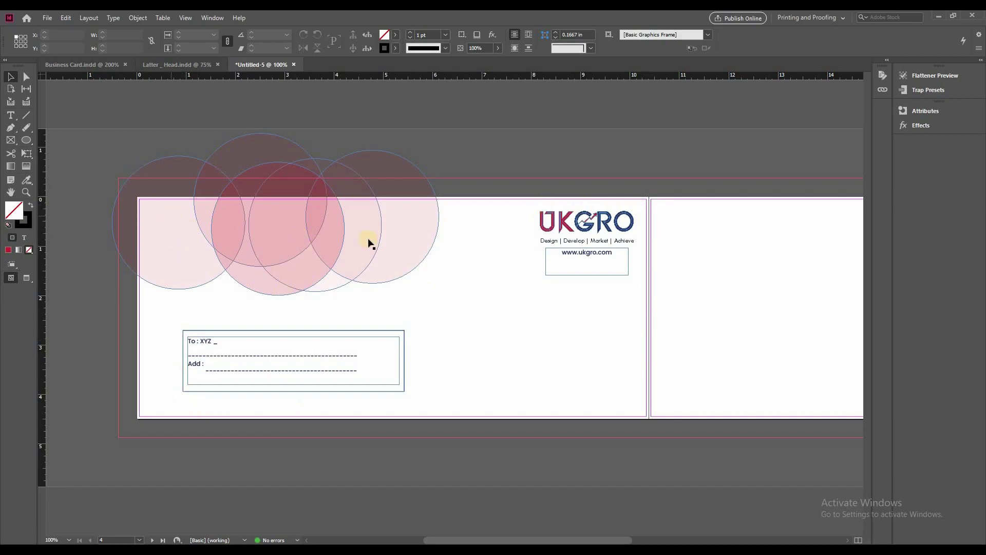
Step: Copy the footer office address frame from Latter_Head and paste it onto the envelope's back page
{"action": "left_click_drag", "start_coordinate": [580, 339], "coordinate": [425, 340]}
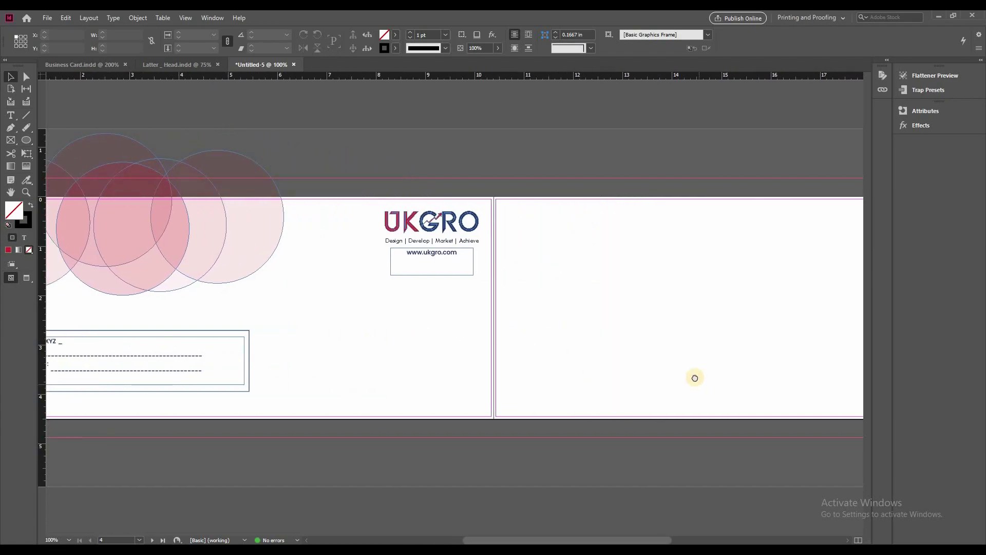
{"action": "scroll", "coordinate": [743, 347], "scroll_direction": "right", "scroll_amount": 2}
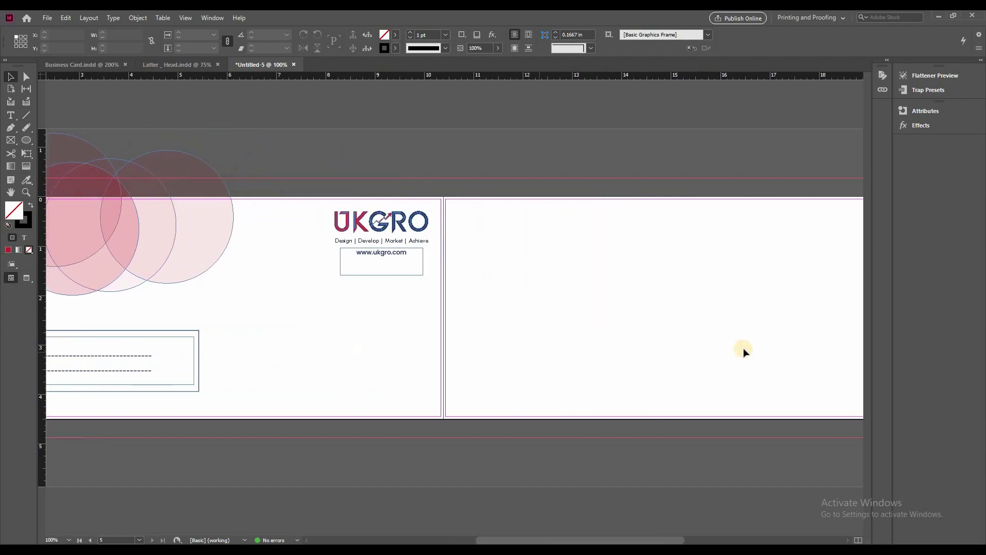
{"action": "left_click", "coordinate": [180, 66]}
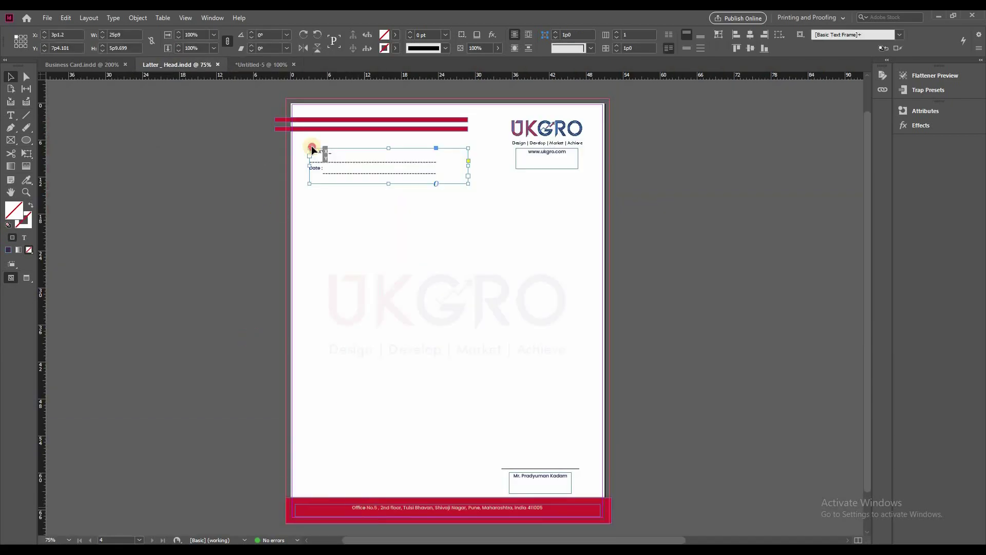
{"action": "mouse_move", "coordinate": [314, 159]}
{"action": "left_mouse_down"}
{"action": "mouse_move", "coordinate": [267, 68]}
{"action": "mouse_move", "coordinate": [258, 85]}
{"action": "left_mouse_up"}
{"action": "left_click_drag", "start_coordinate": [397, 414], "coordinate": [395, 413]}
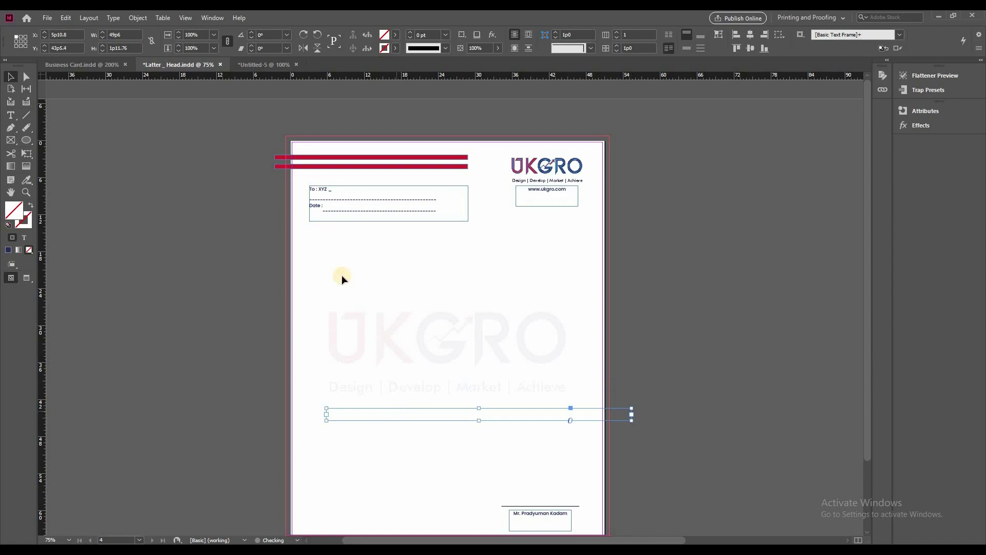
{"action": "key", "text": "ctrl+Tab"}
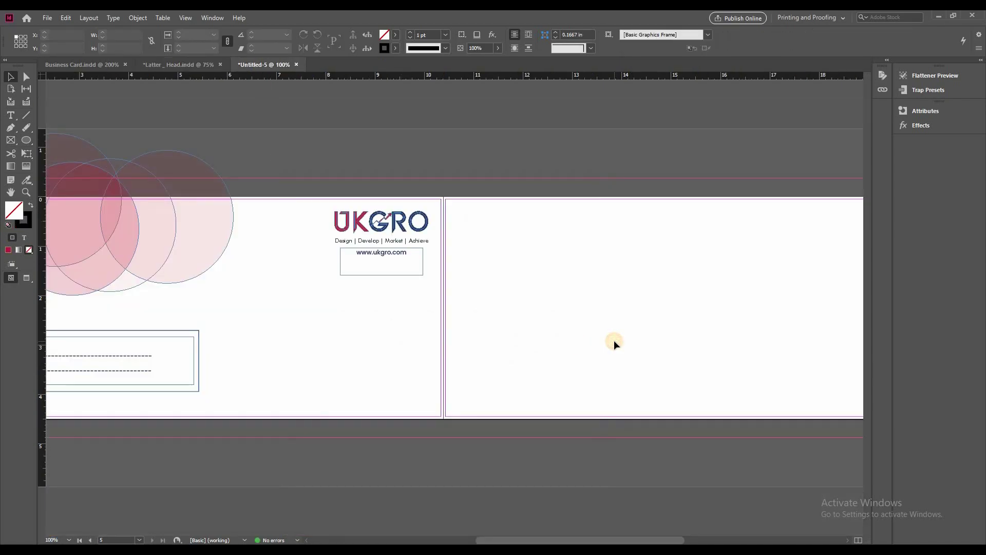
{"action": "key", "text": "ctrl+v"}
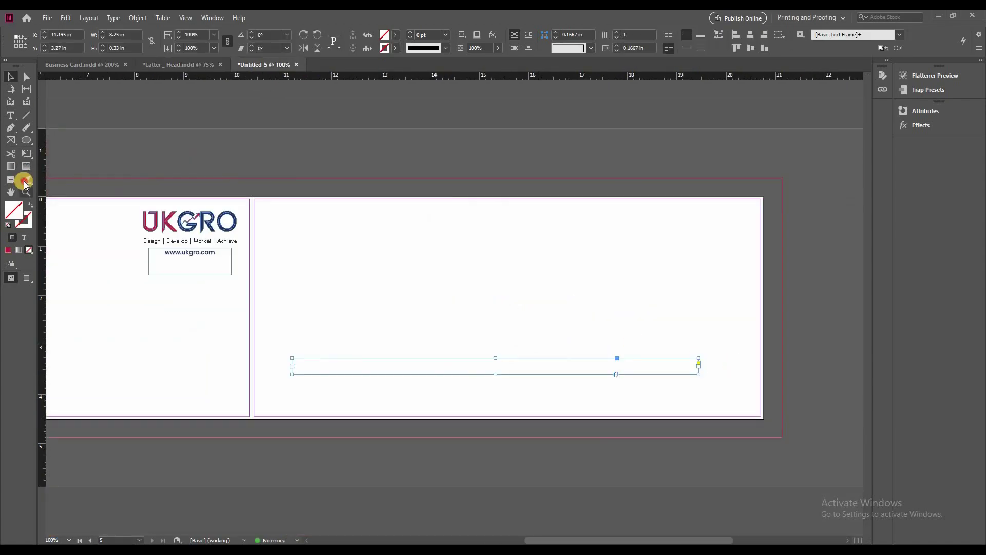
Step: Colour the pasted address text with the red theme swatch
{"action": "left_click", "coordinate": [469, 372]}
{"action": "left_click", "coordinate": [453, 368]}
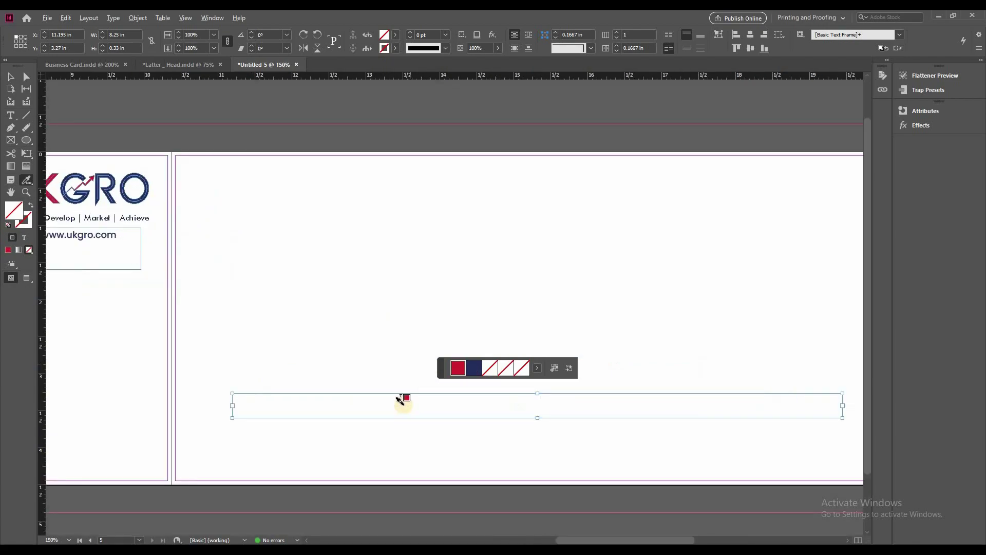
{"action": "key", "text": "ctrl+equal"}
{"action": "left_click", "coordinate": [398, 396]}
{"action": "left_click", "coordinate": [10, 76]}
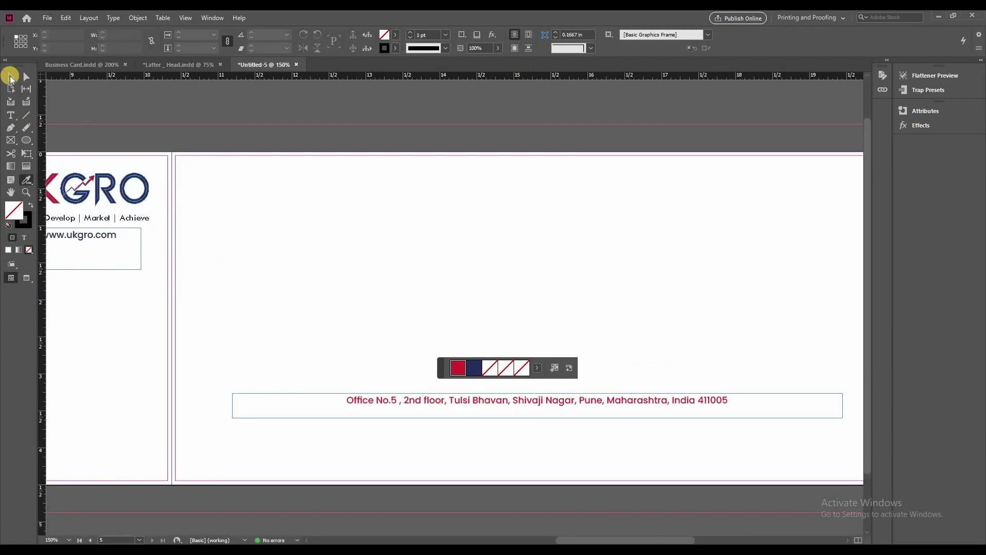
Step: Move the address frame down near the bottom edge of the back page
{"action": "key", "text": "ctrl+minus"}
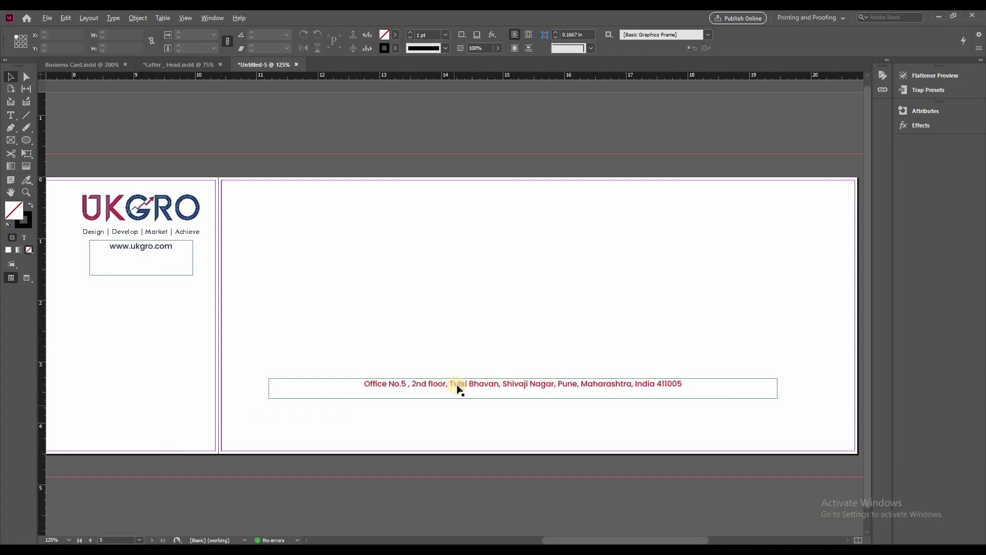
{"action": "key", "text": "ctrl+minus"}
{"action": "key", "text": "ctrl+minus"}
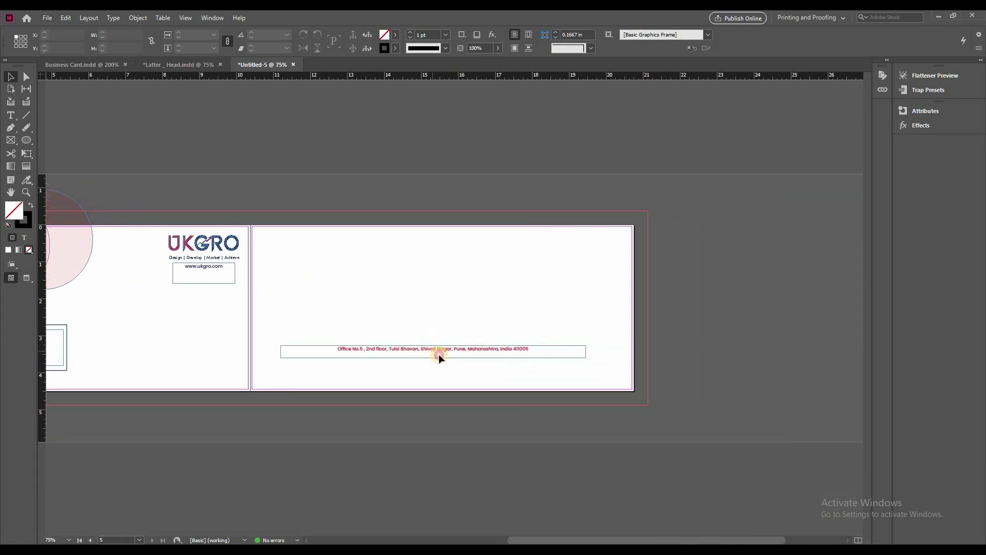
{"action": "left_click_drag", "start_coordinate": [439, 353], "coordinate": [458, 369]}
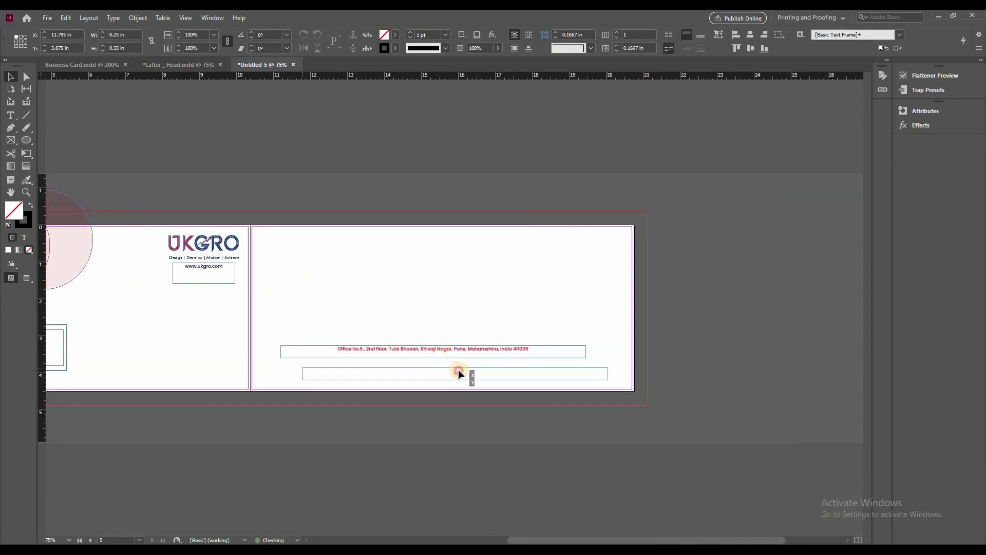
{"action": "left_click_drag", "start_coordinate": [458, 369], "coordinate": [444, 369]}
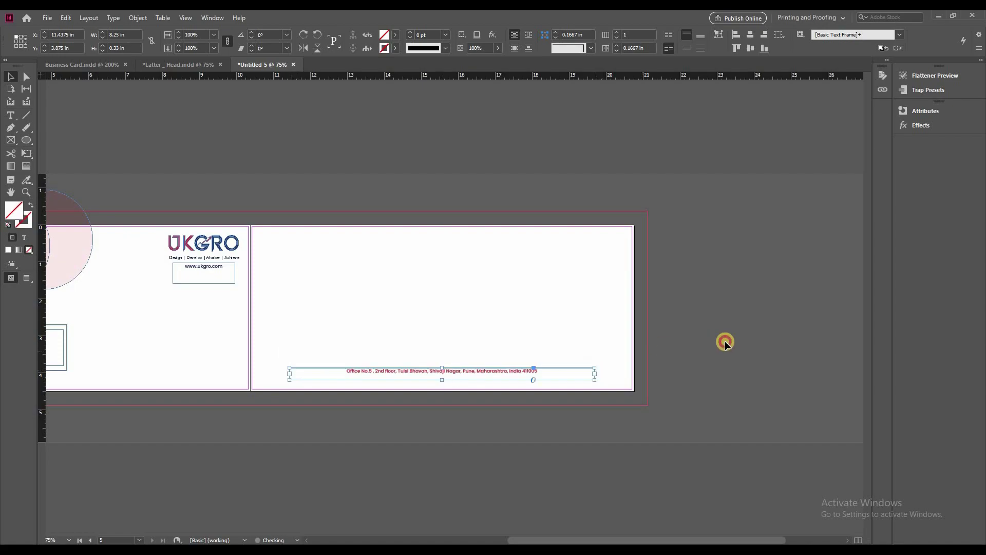
{"action": "left_click", "coordinate": [725, 343]}
{"action": "left_click", "coordinate": [33, 139]}
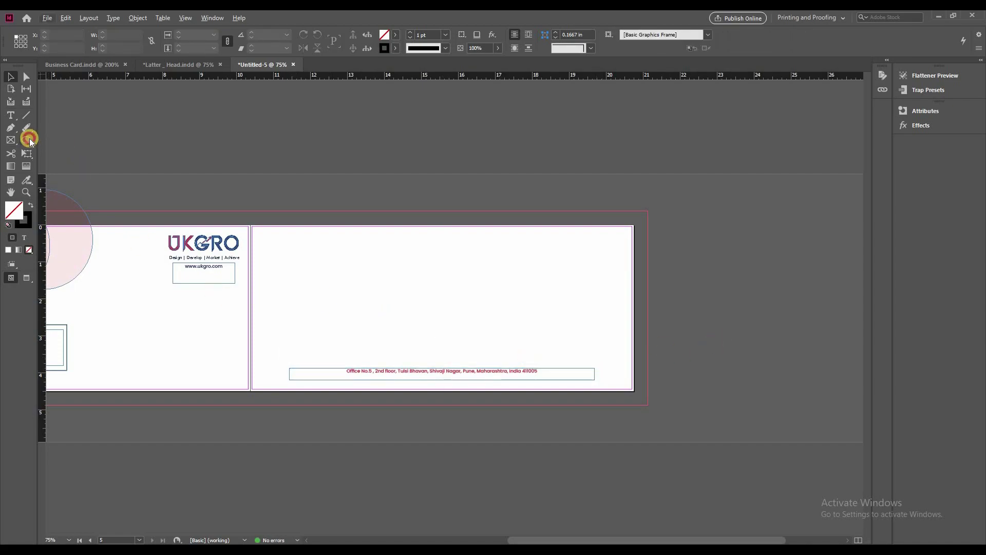
Step: Draw a rectangle covering the whole back page and fill it with the theme red
{"action": "left_click", "coordinate": [56, 150]}
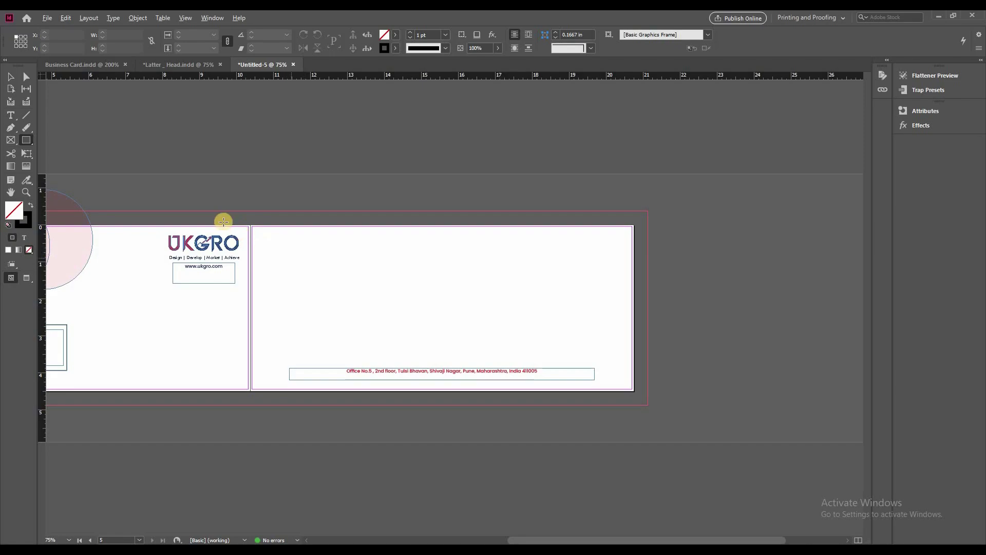
{"action": "key", "text": "ctrl+equal"}
{"action": "left_click_drag", "start_coordinate": [182, 196], "coordinate": [693, 417]}
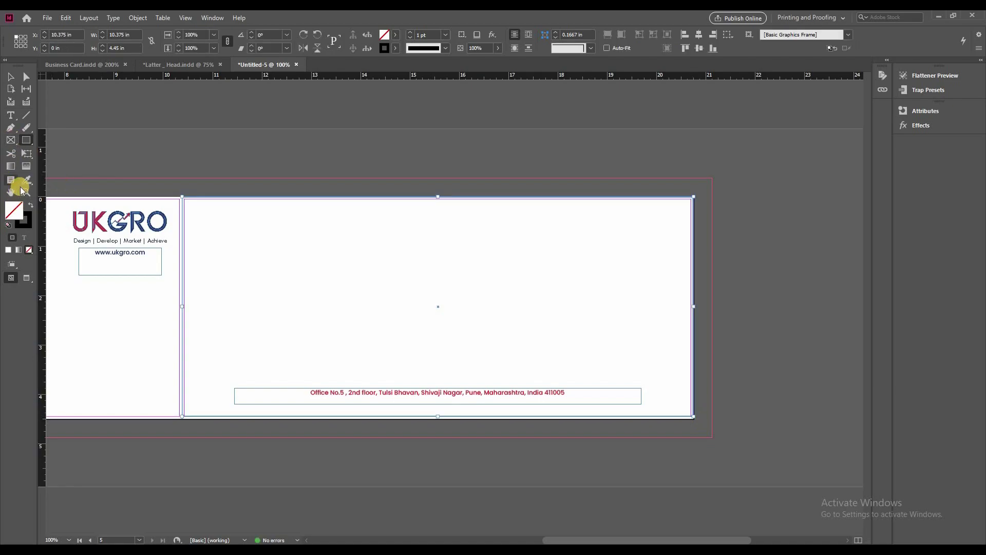
{"action": "left_click", "coordinate": [26, 180]}
{"action": "left_click", "coordinate": [166, 215]}
{"action": "left_click", "coordinate": [458, 367]}
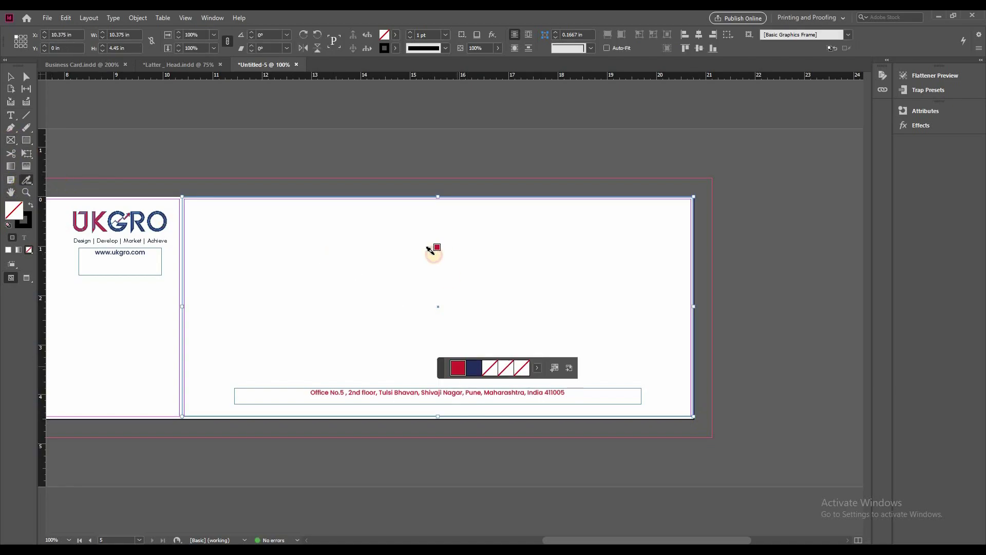
{"action": "left_click", "coordinate": [435, 249]}
{"action": "left_click", "coordinate": [11, 77]}
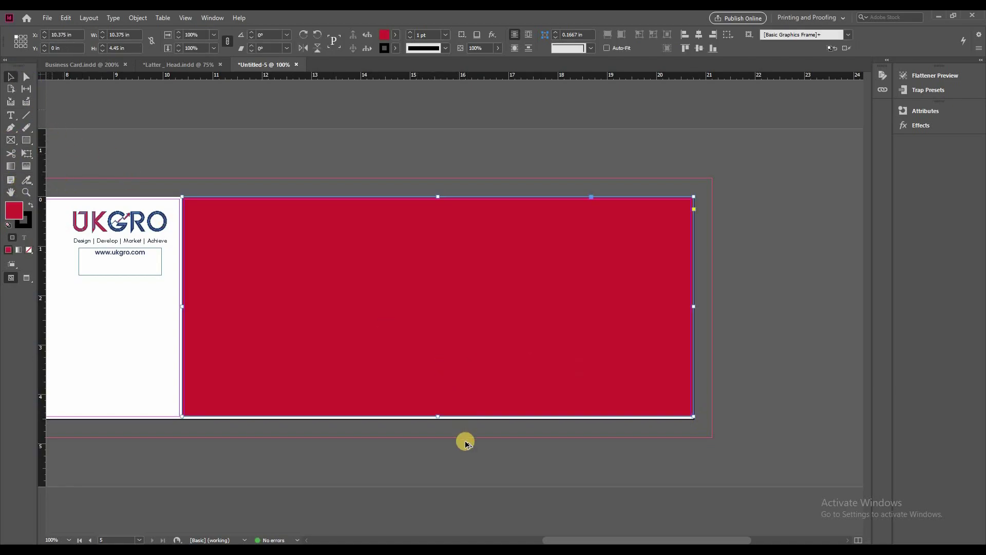
Step: Send the red back panel behind the address text with Arrange > Send Backward
{"action": "key", "text": "ctrl+equal"}
{"action": "left_click_drag", "start_coordinate": [430, 463], "coordinate": [468, 414]}
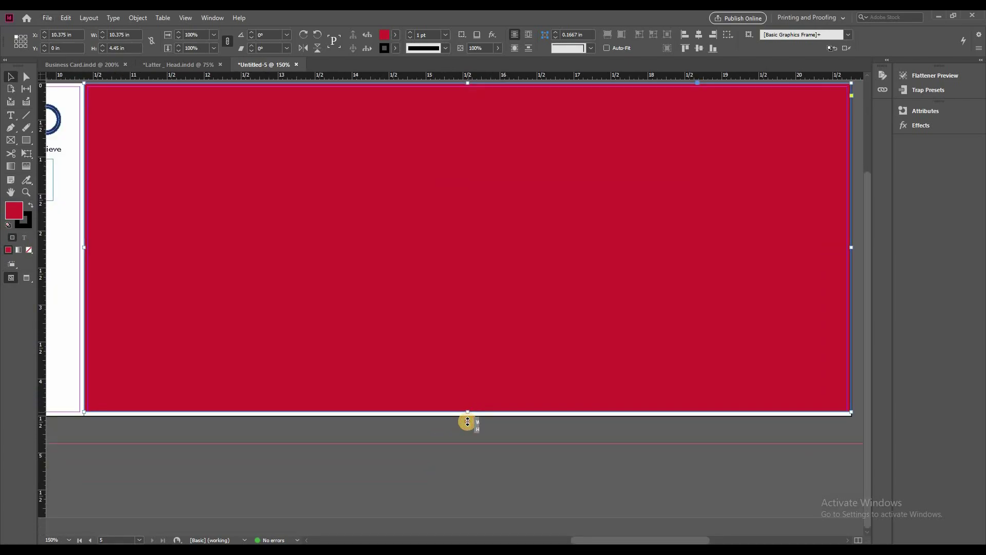
{"action": "left_click", "coordinate": [414, 160]}
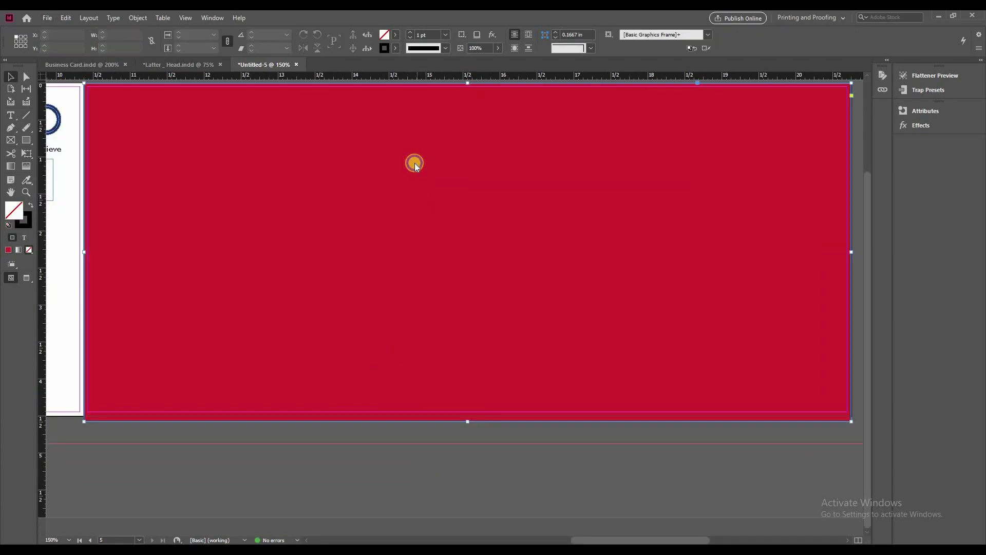
{"action": "right_click", "coordinate": [414, 163]}
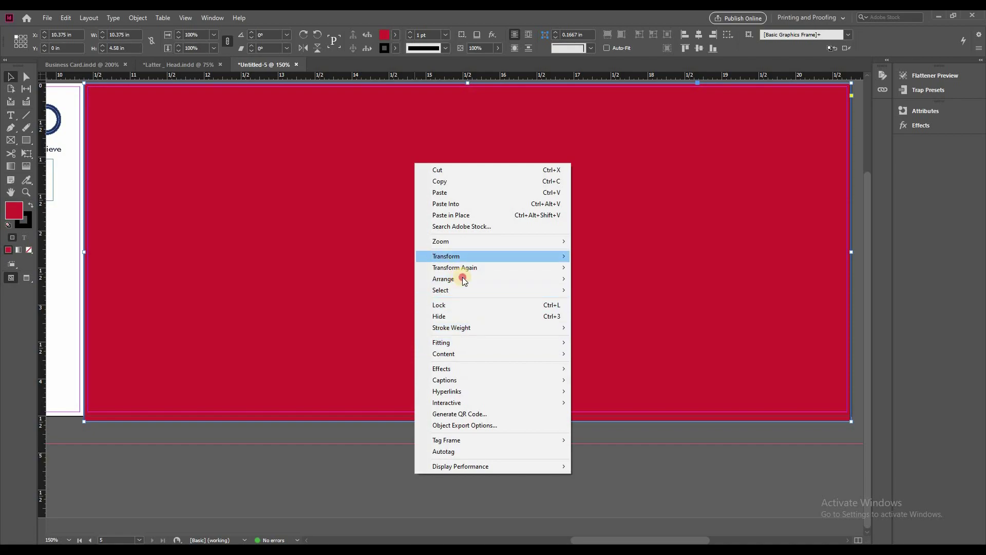
{"action": "mouse_move", "coordinate": [444, 278]}
{"action": "left_click", "coordinate": [604, 282]}
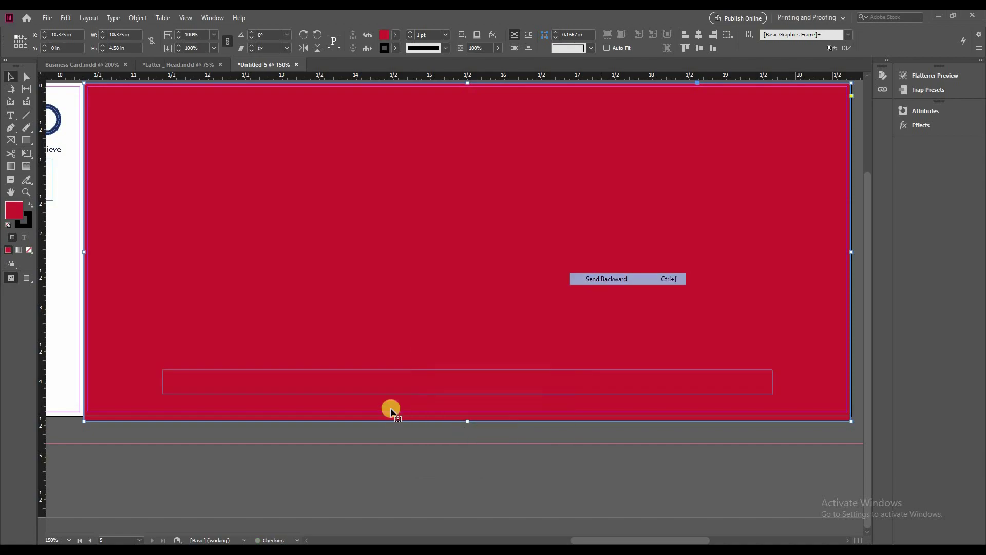
Step: Make all the address text white using the [Paper] fill swatch
{"action": "left_click", "coordinate": [380, 381]}
{"action": "double_click", "coordinate": [380, 380]}
{"action": "key", "text": "ctrl+a"}
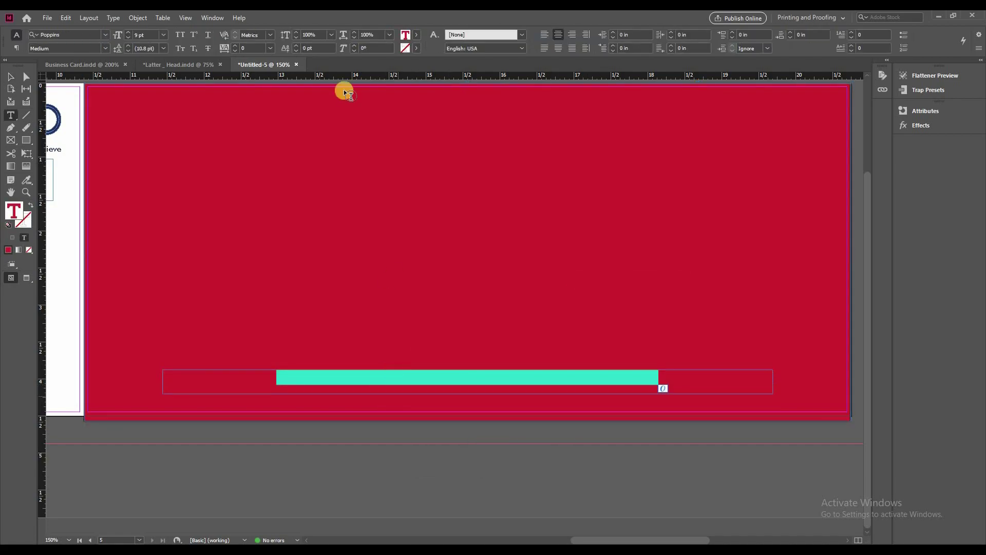
{"action": "left_click", "coordinate": [413, 43]}
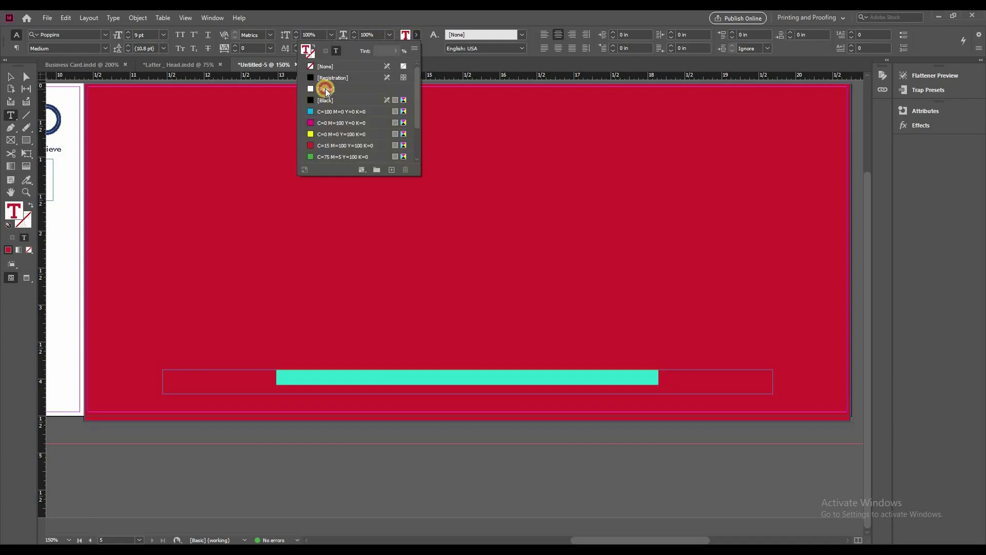
{"action": "left_click", "coordinate": [327, 88]}
{"action": "left_click", "coordinate": [14, 77]}
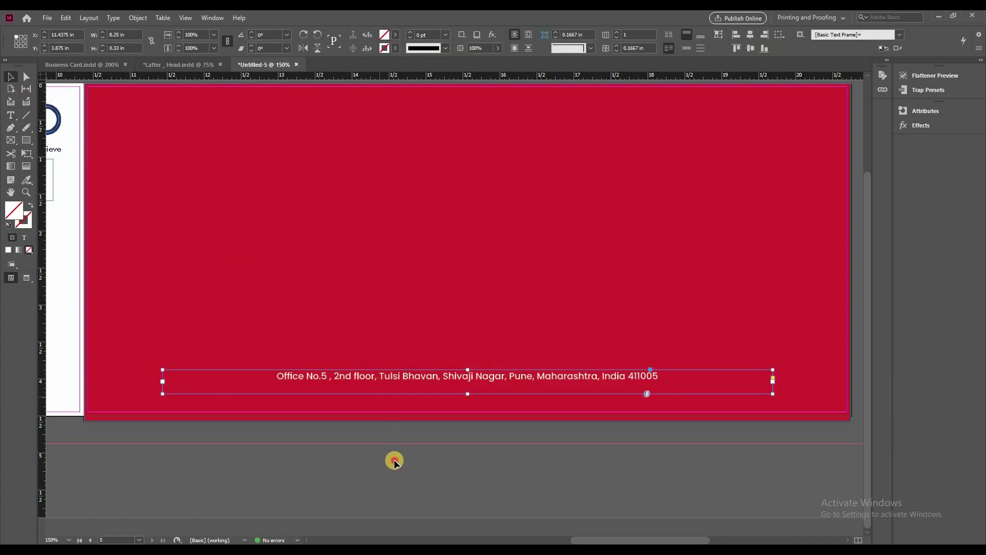
{"action": "left_click", "coordinate": [462, 424]}
{"action": "key", "text": "ctrl+minus"}
{"action": "scroll", "coordinate": [540, 304], "scroll_direction": "left", "scroll_amount": 5}
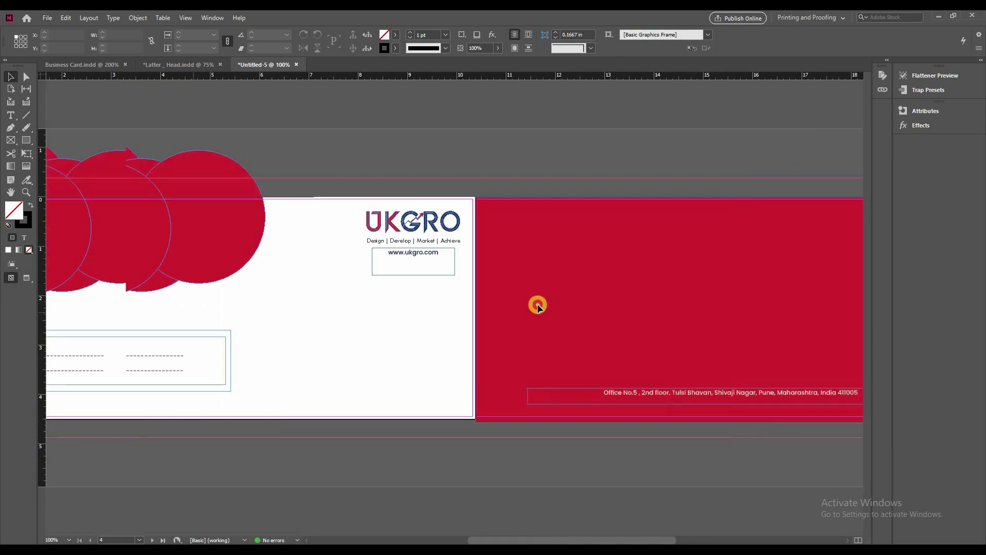
{"action": "scroll", "coordinate": [526, 312], "scroll_direction": "left", "scroll_amount": 3}
{"action": "key", "text": "ctrl+minus"}
{"action": "key", "text": "ctrl+minus"}
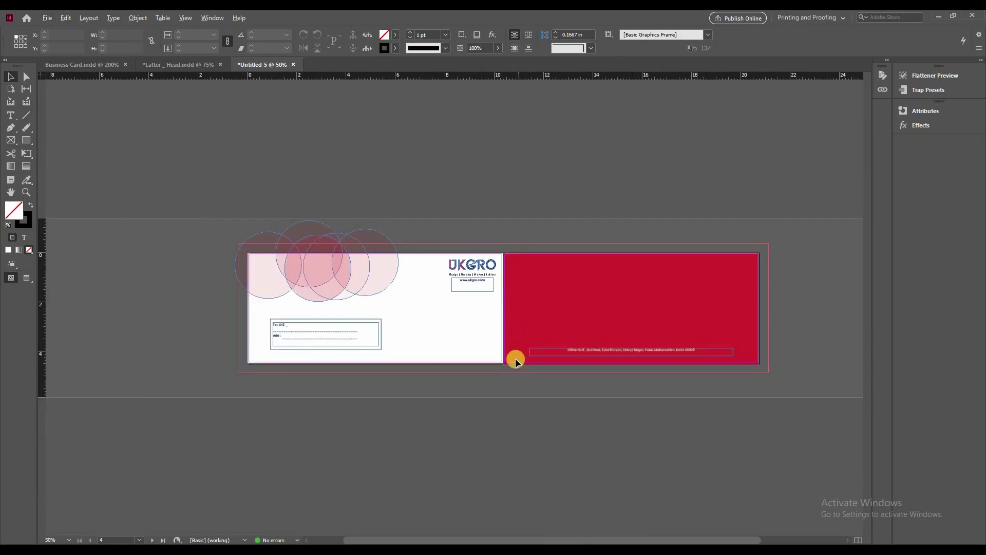
{"action": "key", "text": "ctrl+equal"}
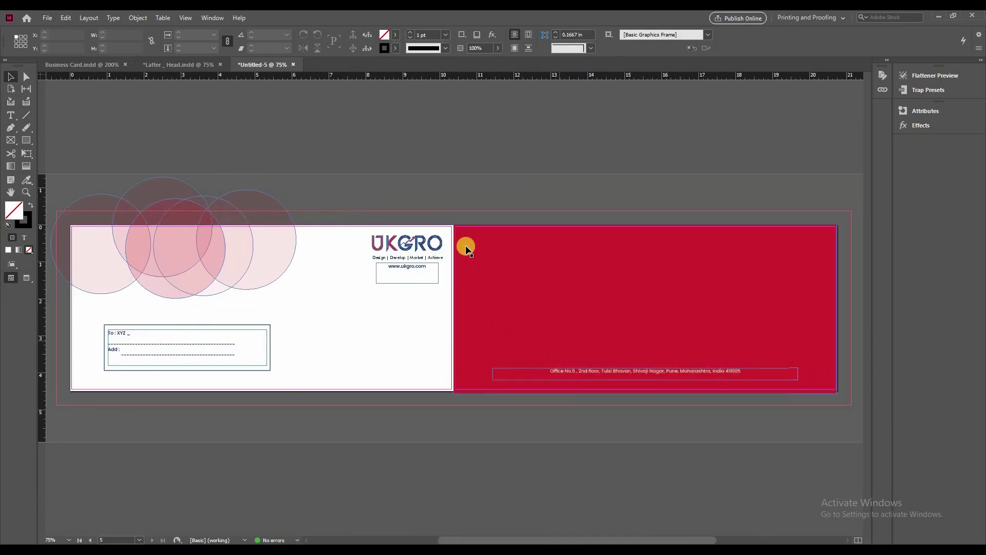
{"action": "left_click", "coordinate": [457, 194]}
{"action": "scroll", "coordinate": [470, 215], "scroll_direction": "right", "scroll_amount": 1}
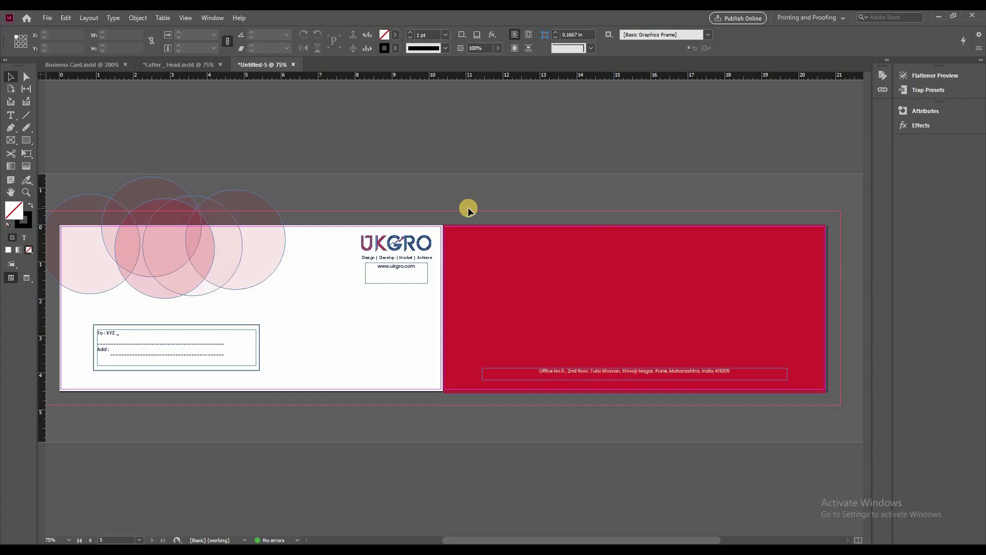
Step: Save the envelope as Enelop_.indd in the standard InDesign document format
{"action": "key", "text": "ctrl+s"}
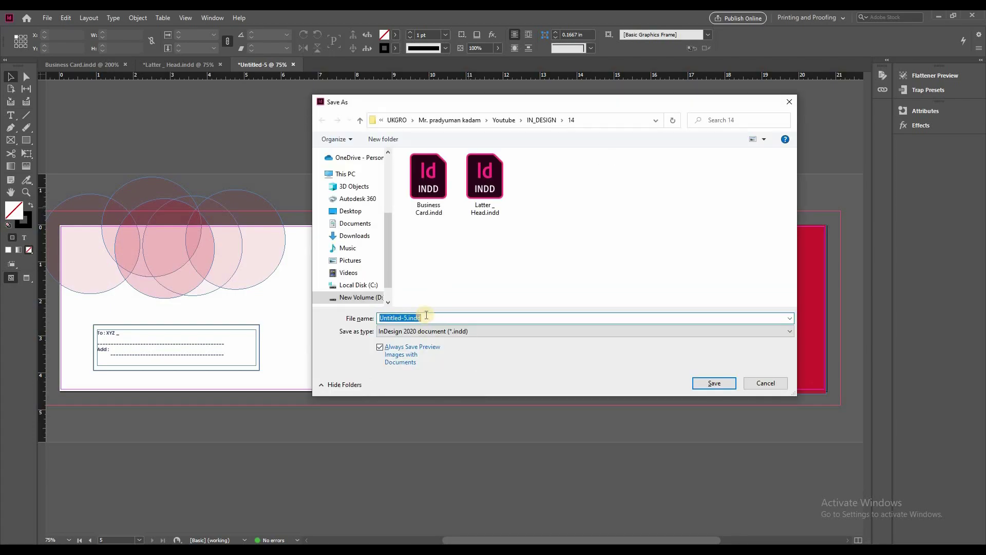
{"action": "type", "text": "Ene"}
{"action": "type", "text": "lo"}
{"action": "type", "text": "p_"}
{"action": "left_click", "coordinate": [468, 331]}
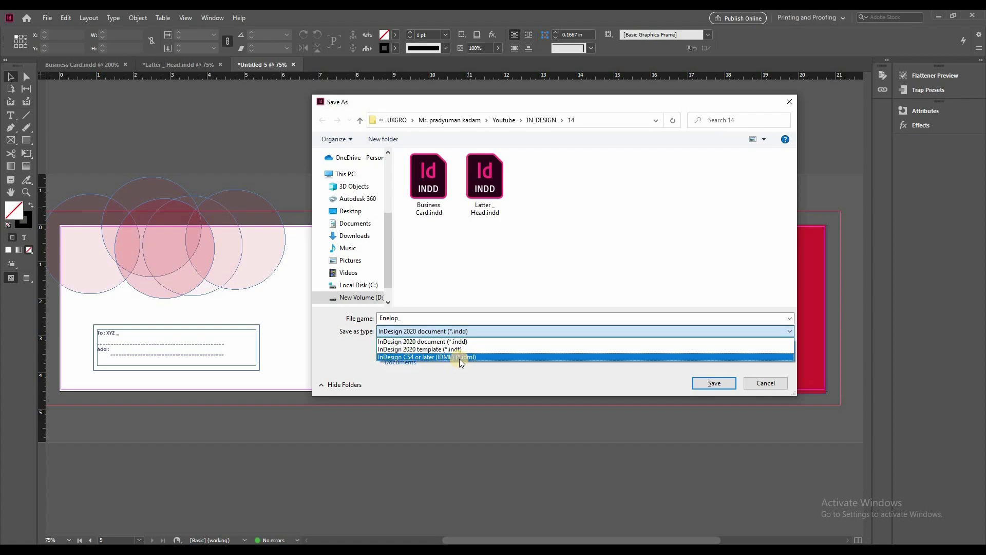
{"action": "left_click", "coordinate": [442, 342]}
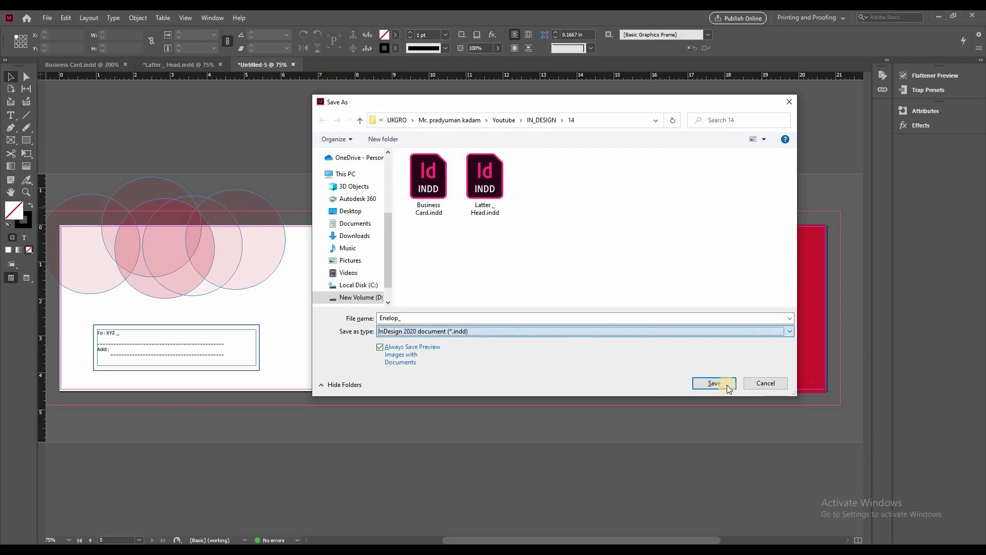
{"action": "left_click", "coordinate": [724, 383]}
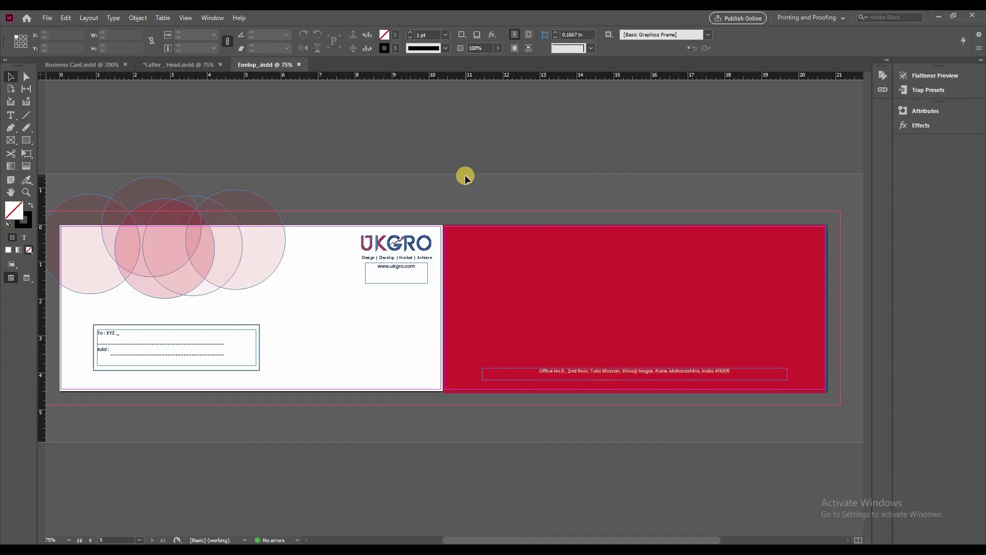
Step: Export the document as Adobe PDF (Print) named Enelop_.pdf
{"action": "left_click", "coordinate": [47, 18]}
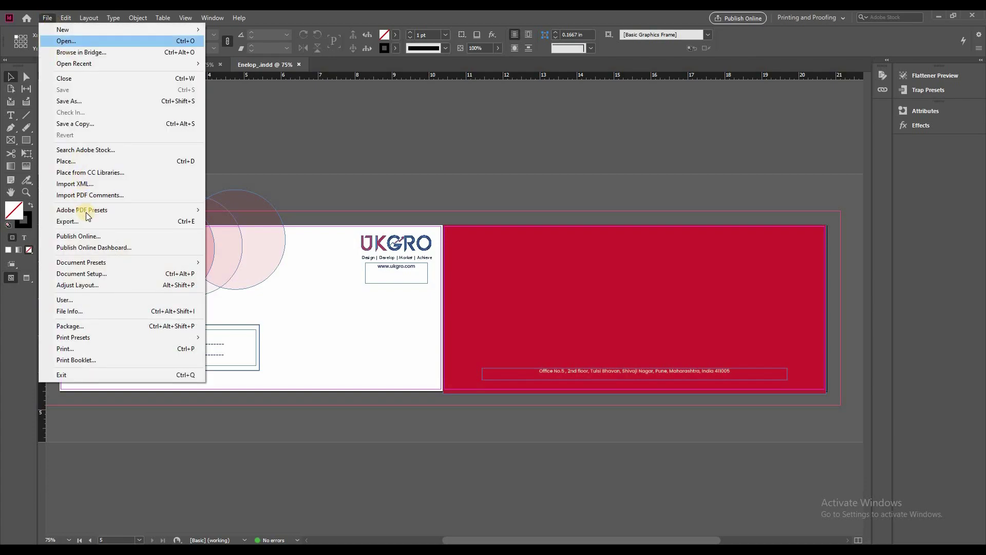
{"action": "left_click", "coordinate": [97, 223]}
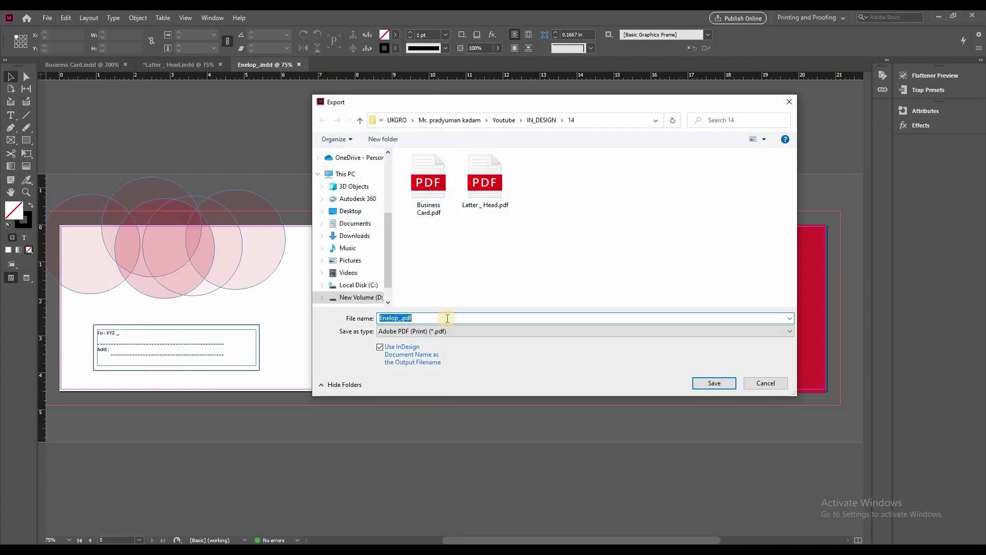
{"action": "left_click", "coordinate": [423, 333]}
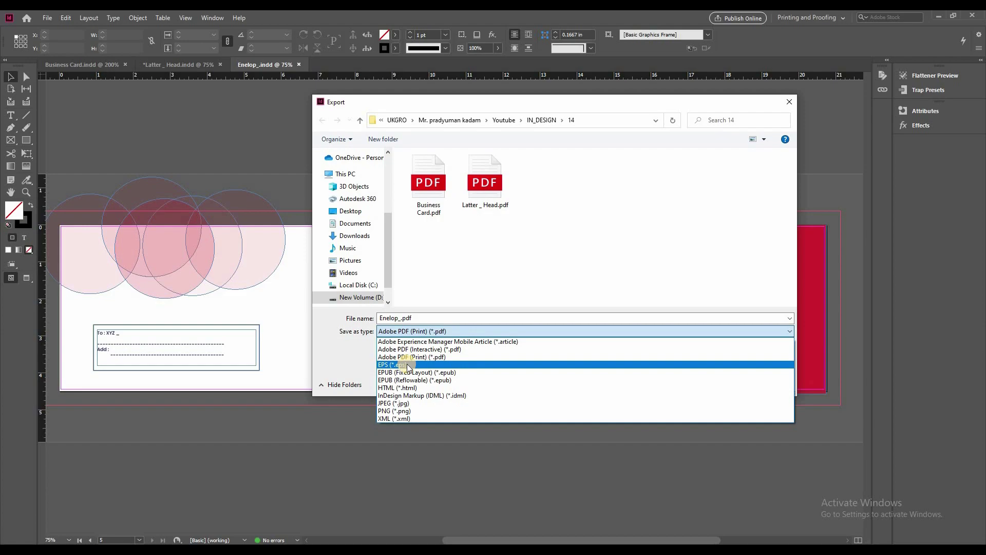
{"action": "left_click", "coordinate": [410, 330]}
{"action": "left_click", "coordinate": [411, 332]}
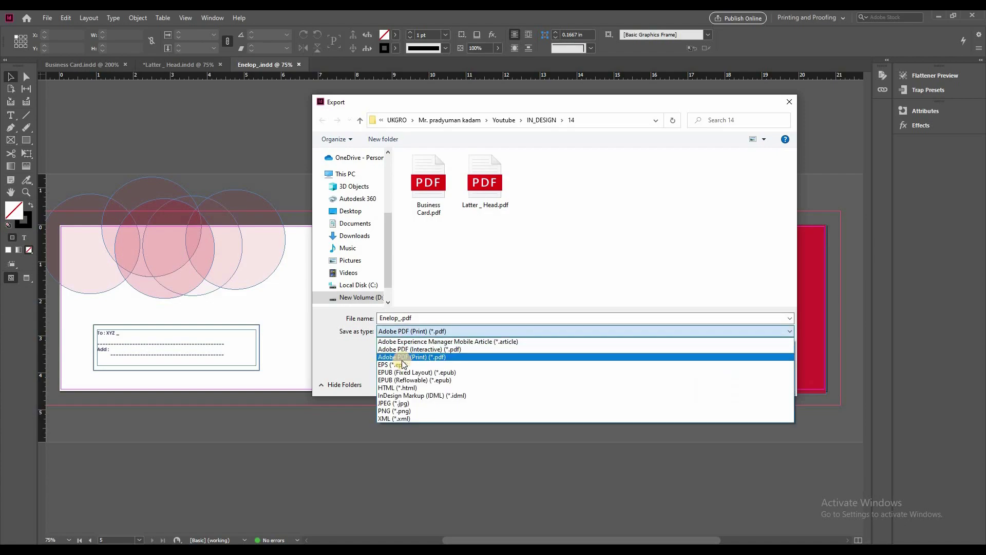
{"action": "left_click", "coordinate": [748, 359]}
{"action": "left_click", "coordinate": [714, 384]}
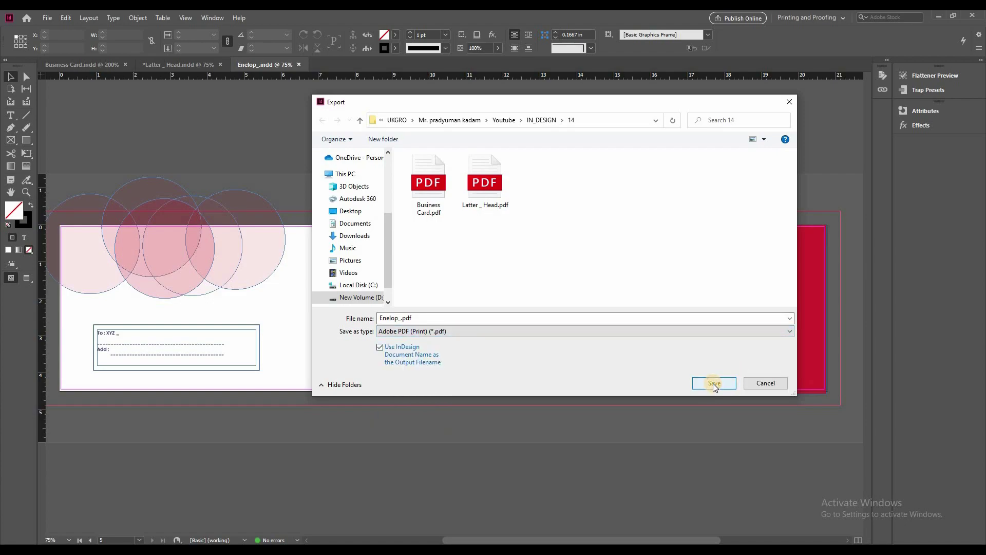
Step: Export the PDF using the [High Quality Print] preset with all pages
{"action": "left_click", "coordinate": [438, 129]}
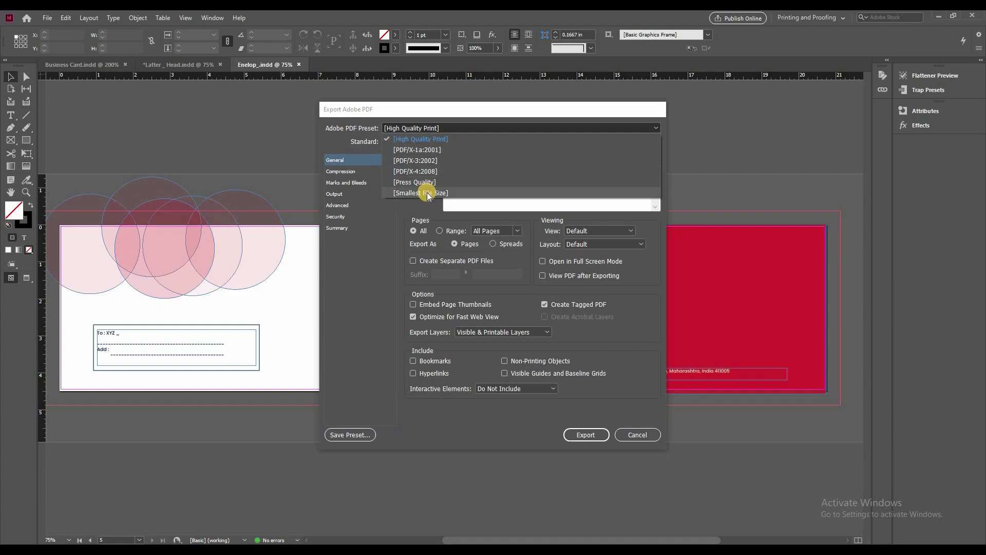
{"action": "left_click", "coordinate": [439, 140]}
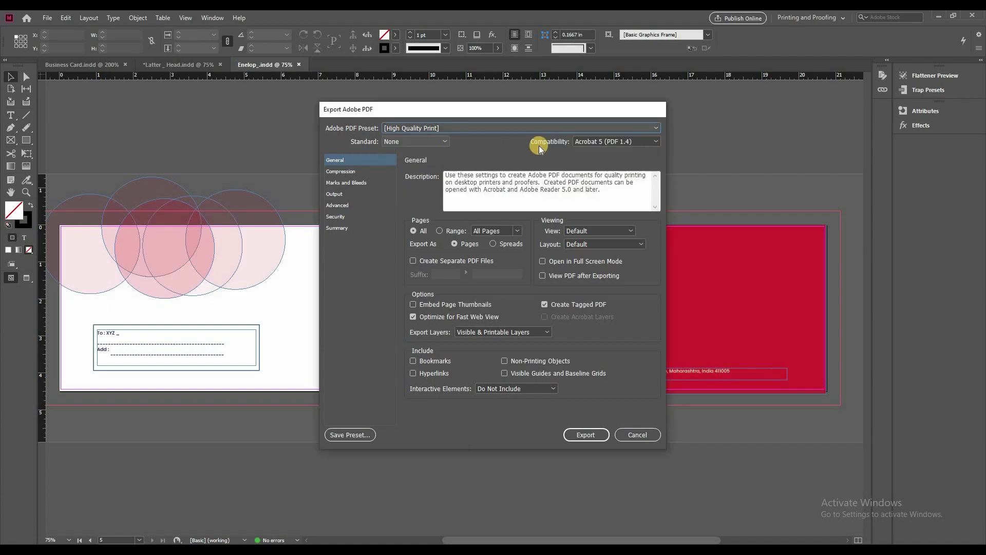
{"action": "left_click", "coordinate": [420, 231]}
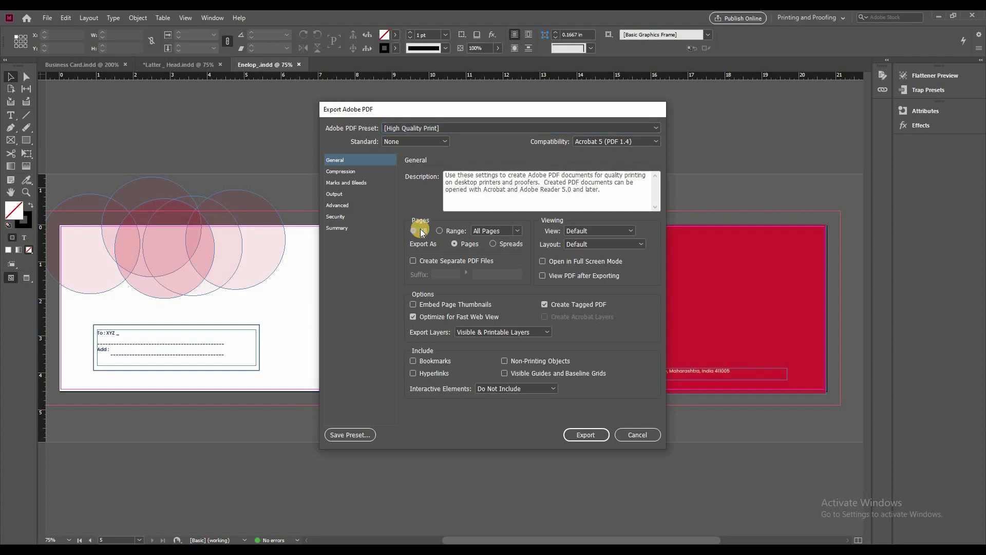
{"action": "left_click", "coordinate": [447, 231]}
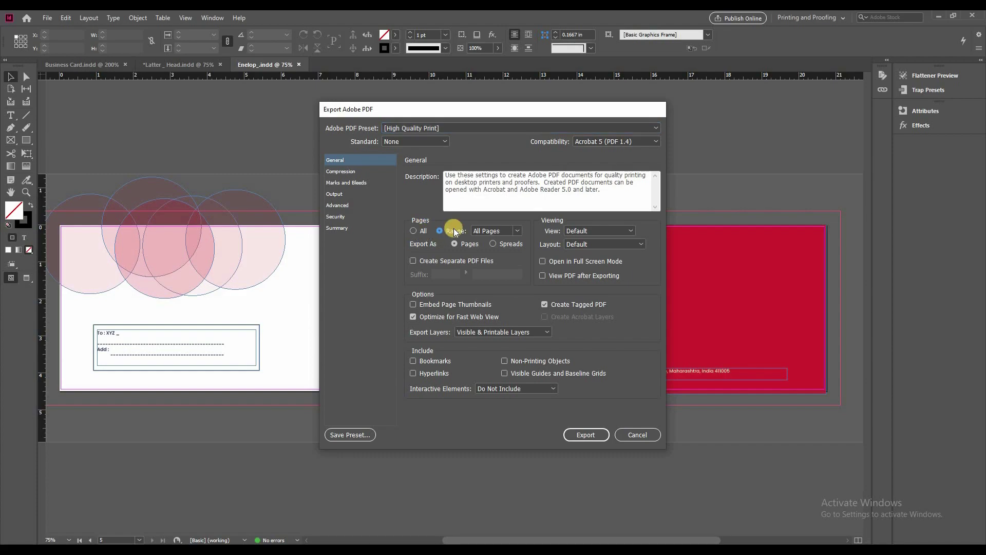
{"action": "left_click", "coordinate": [517, 231]}
{"action": "left_click", "coordinate": [485, 241]}
{"action": "left_click", "coordinate": [413, 231]}
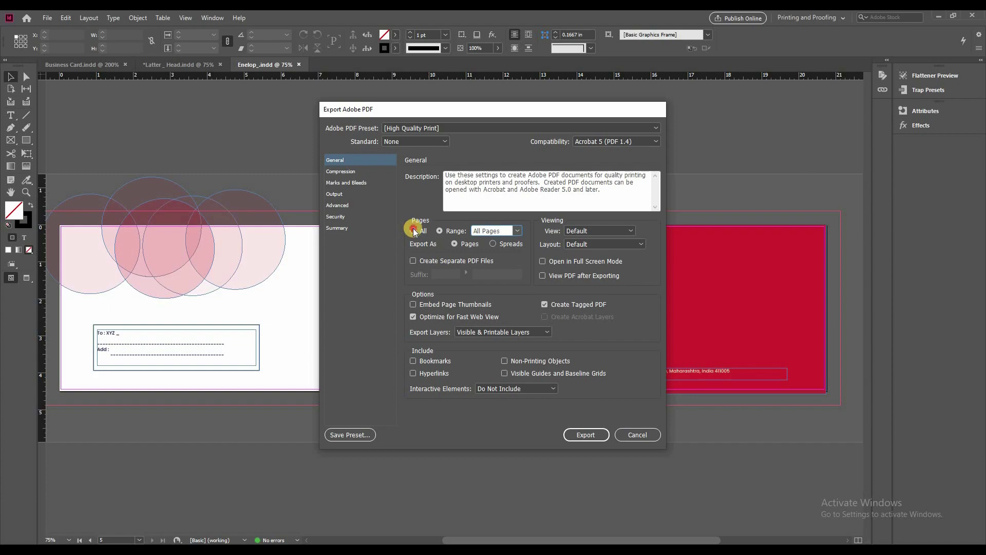
{"action": "left_click", "coordinate": [586, 434]}
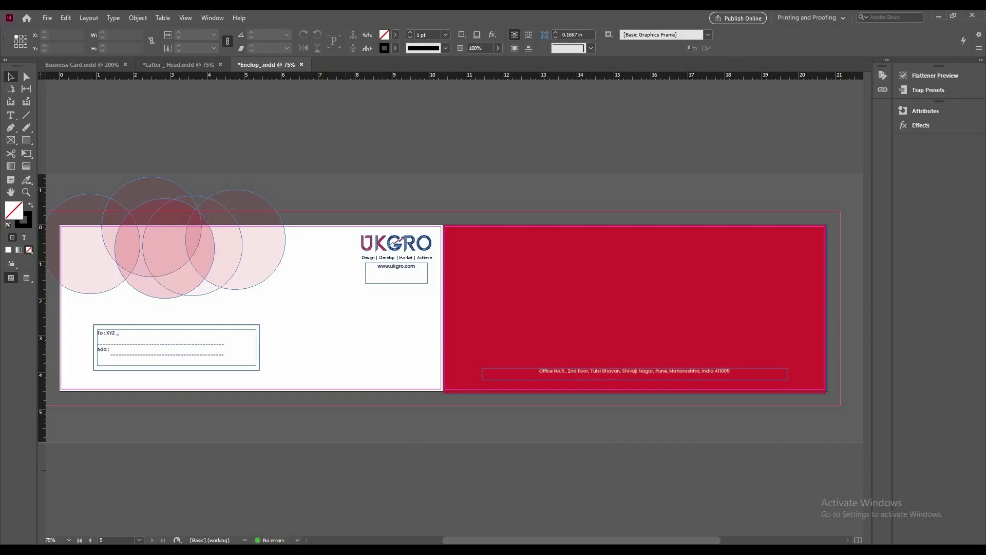
Step: Open Enelop_.pdf from the 14 folder under IN_DESIGN in File Explorer
{"action": "left_click", "coordinate": [313, 510]}
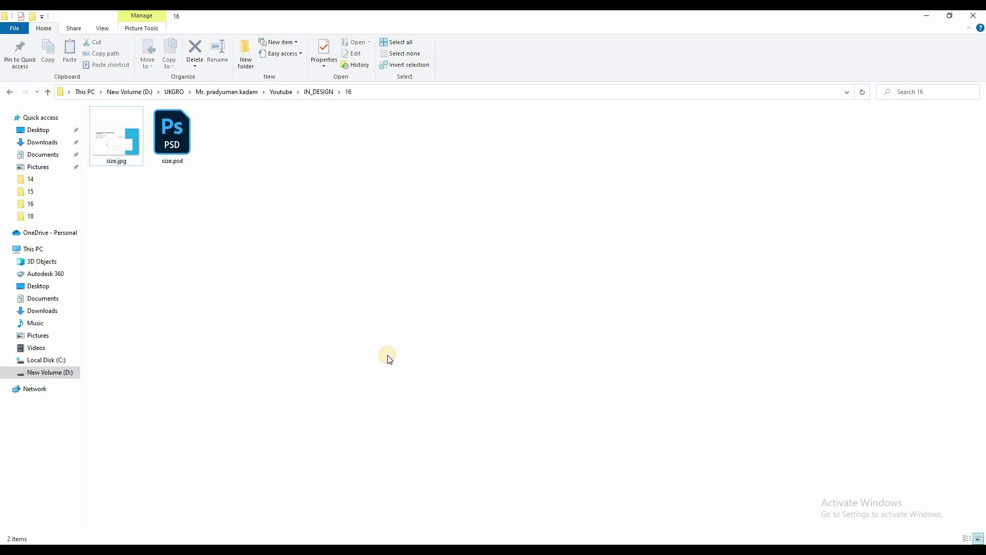
{"action": "key", "text": "alt+Up"}
{"action": "double_click", "coordinate": [127, 265]}
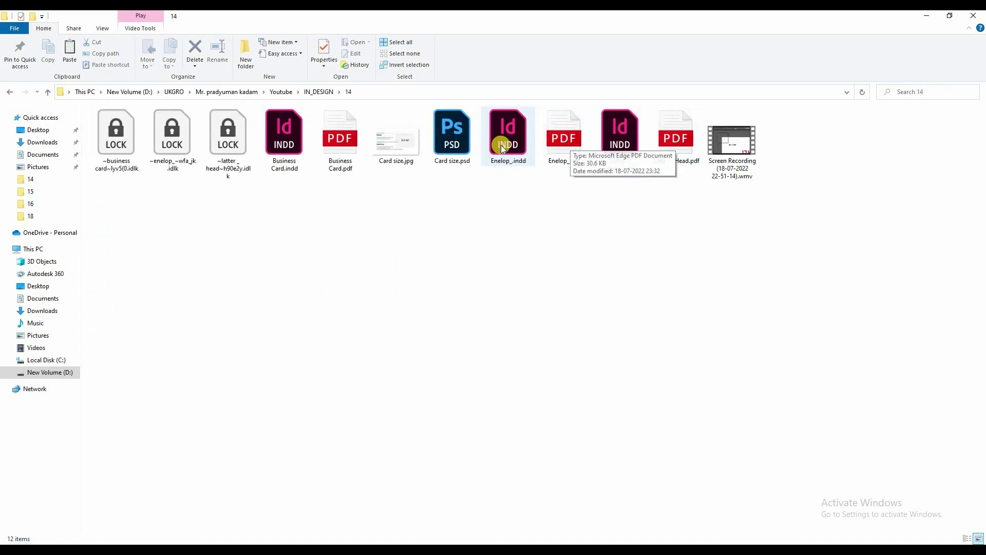
{"action": "left_click", "coordinate": [557, 133]}
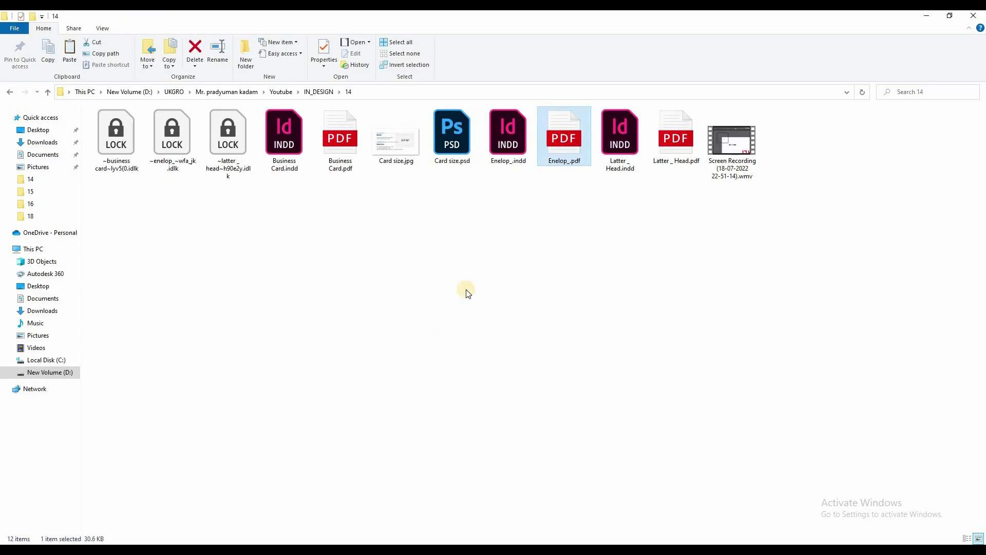
{"action": "key", "text": "Return"}
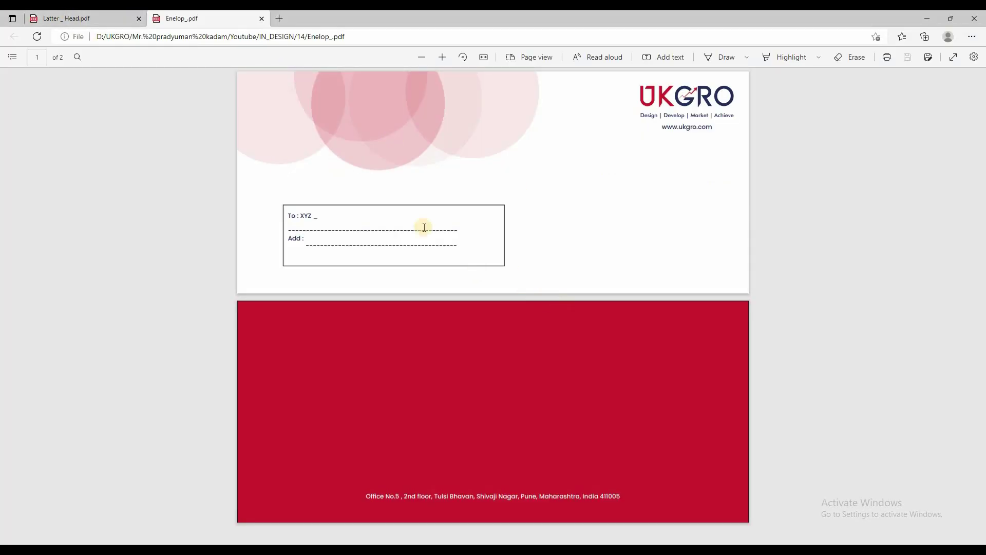